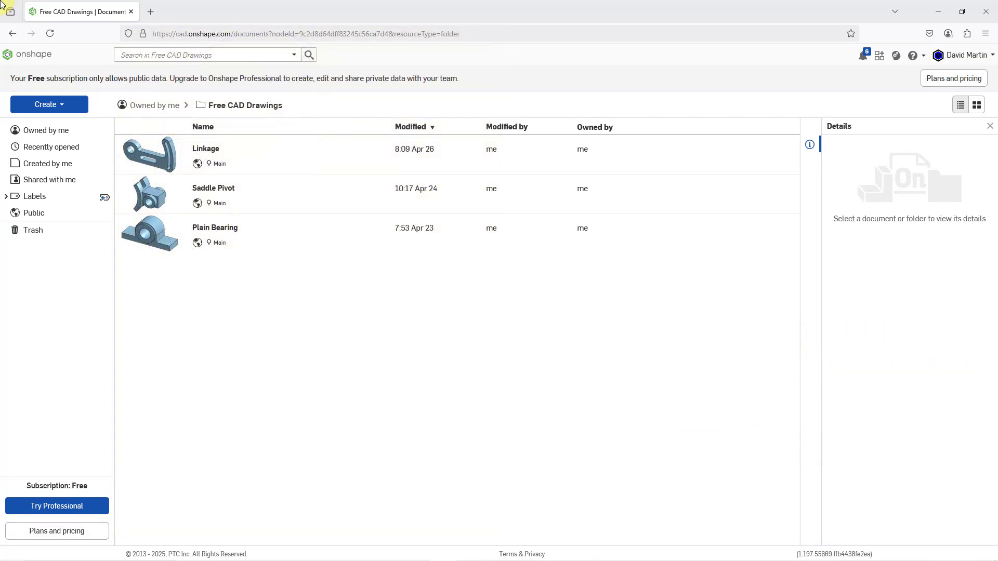
Create a new public document named Hub in the Free CAD Drawings folder
left_click(62, 106)
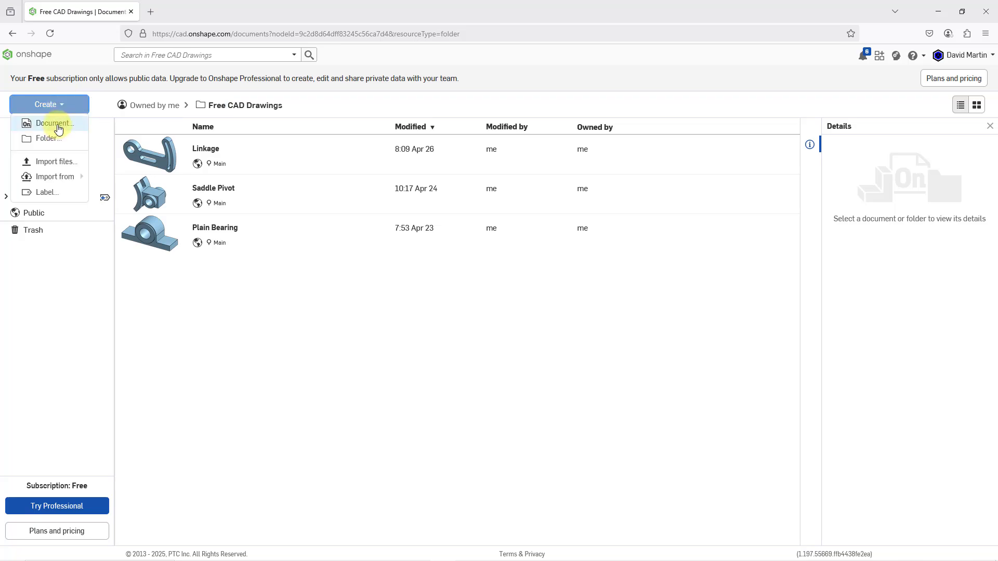
left_click(55, 123)
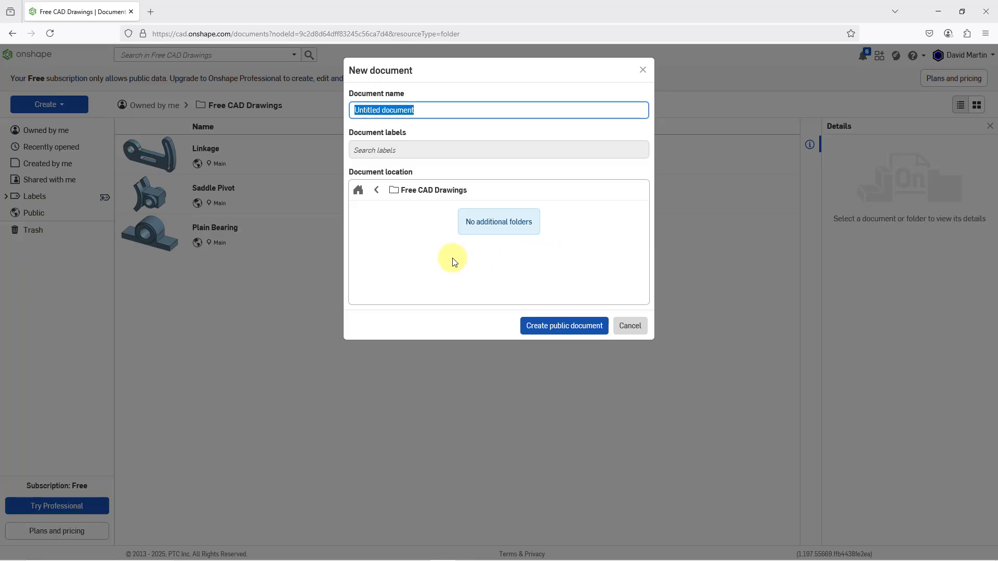
type("Hub")
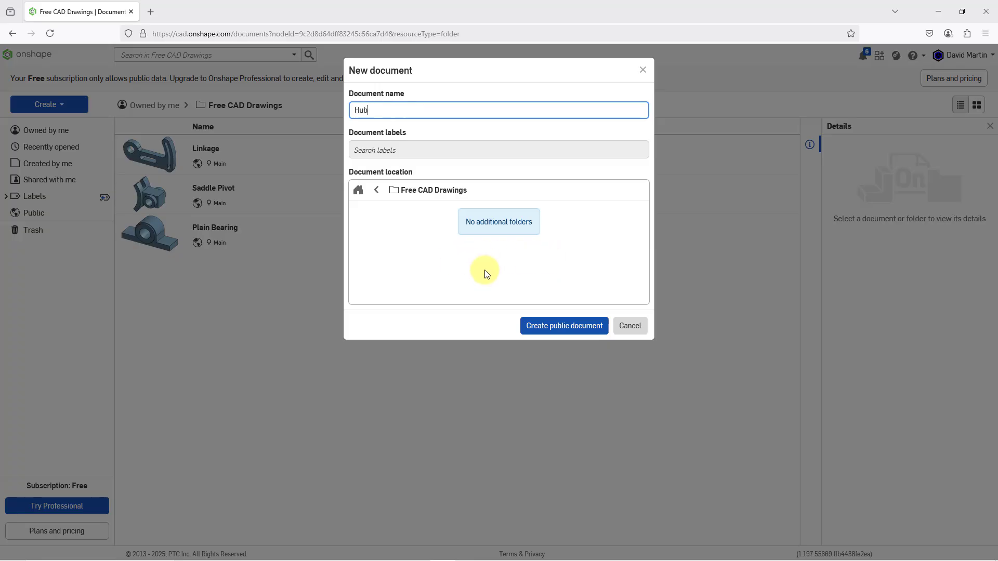
left_click(565, 326)
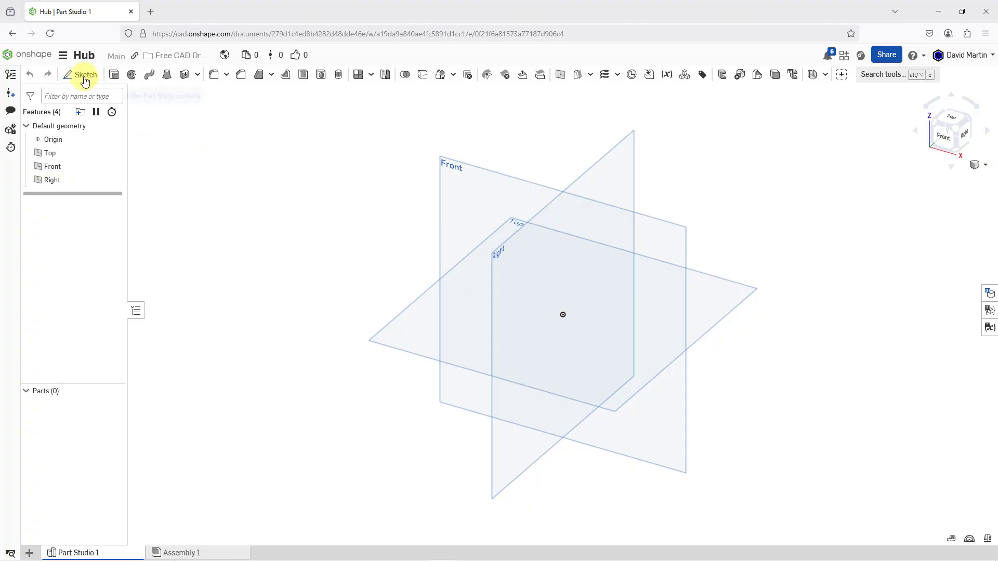
Set the workspace's default length unit to Inch
left_click(64, 59)
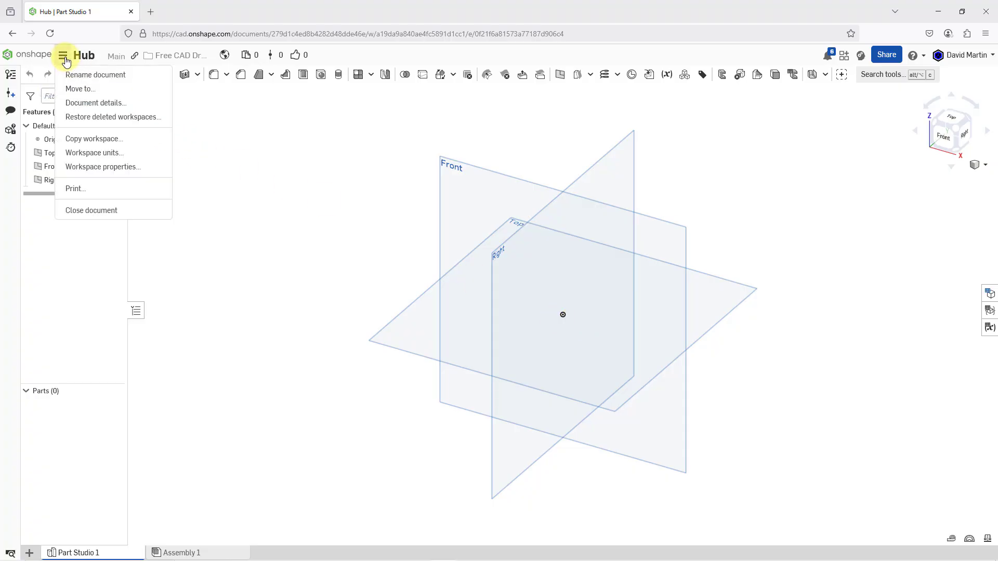
left_click(116, 152)
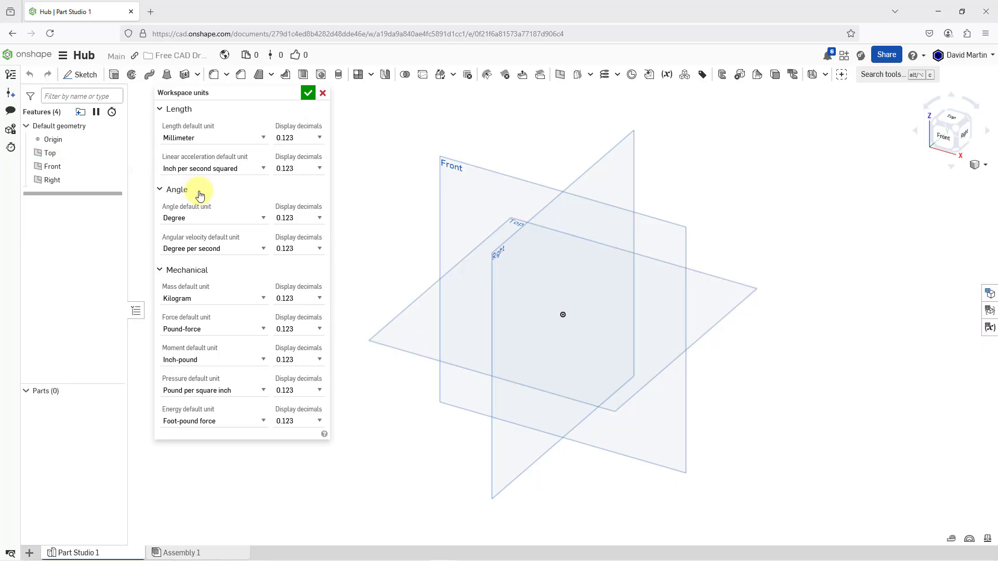
left_click(235, 139)
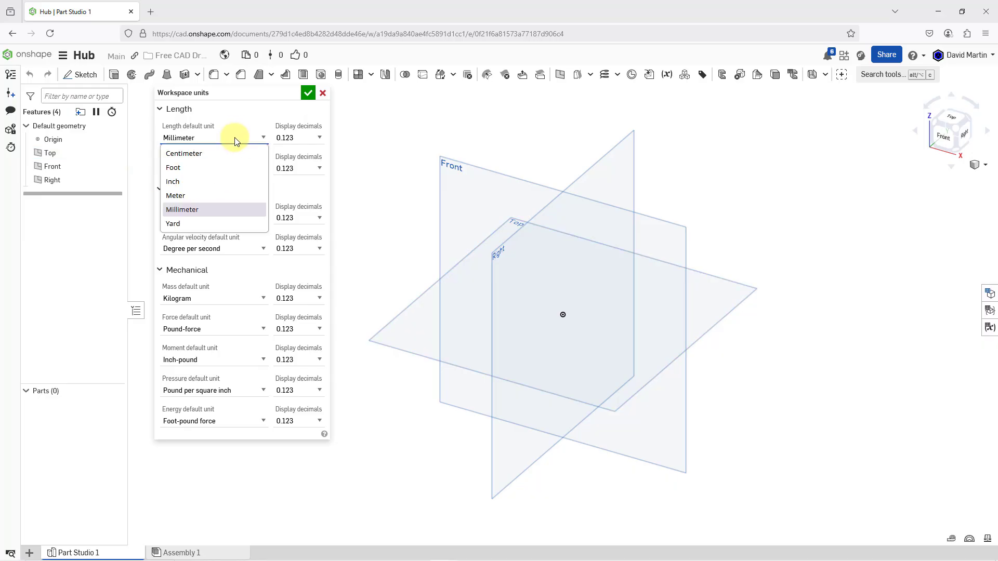
left_click(215, 182)
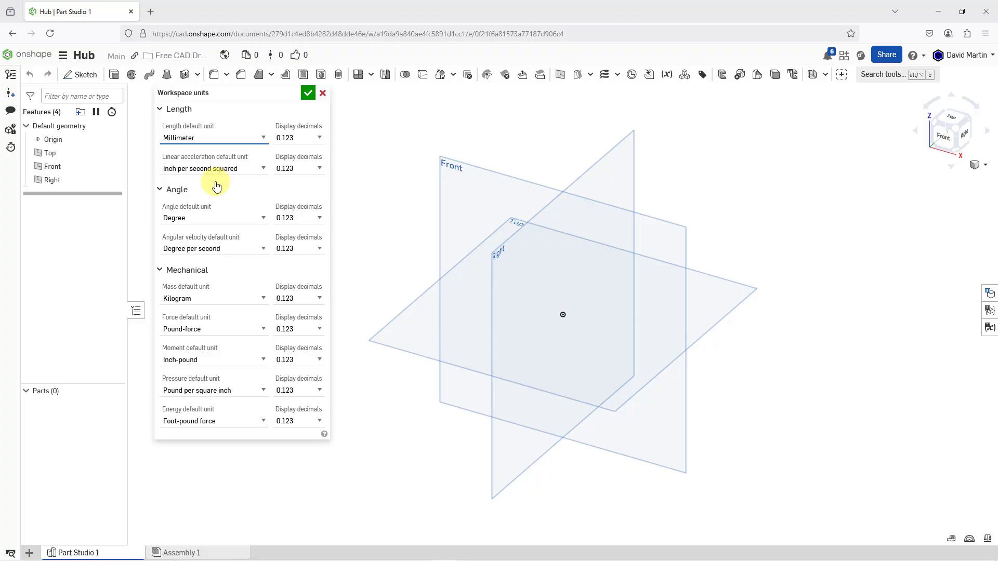
left_click(308, 94)
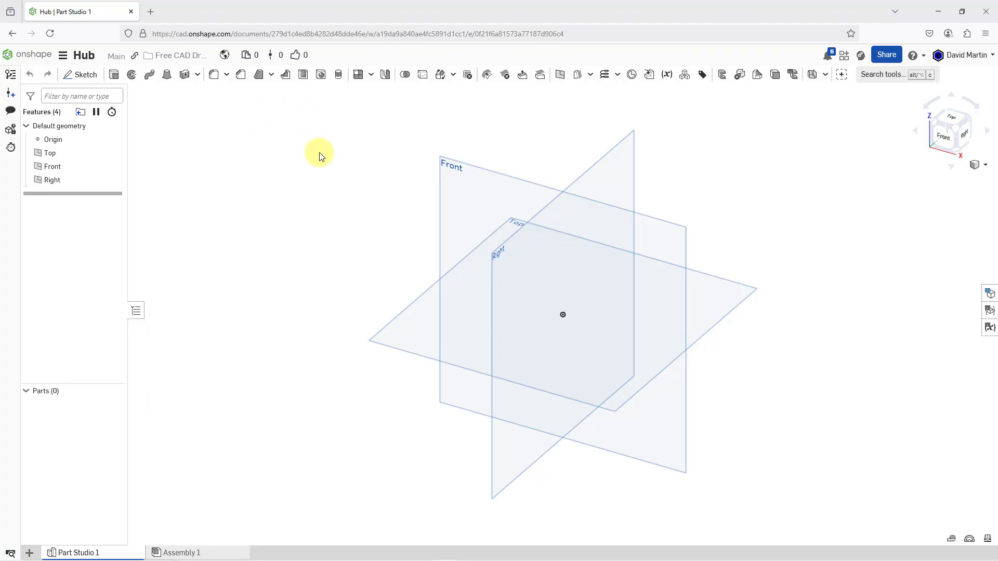
Start a new sketch on the Right plane and view it normal to the sketch plane
left_click(498, 255)
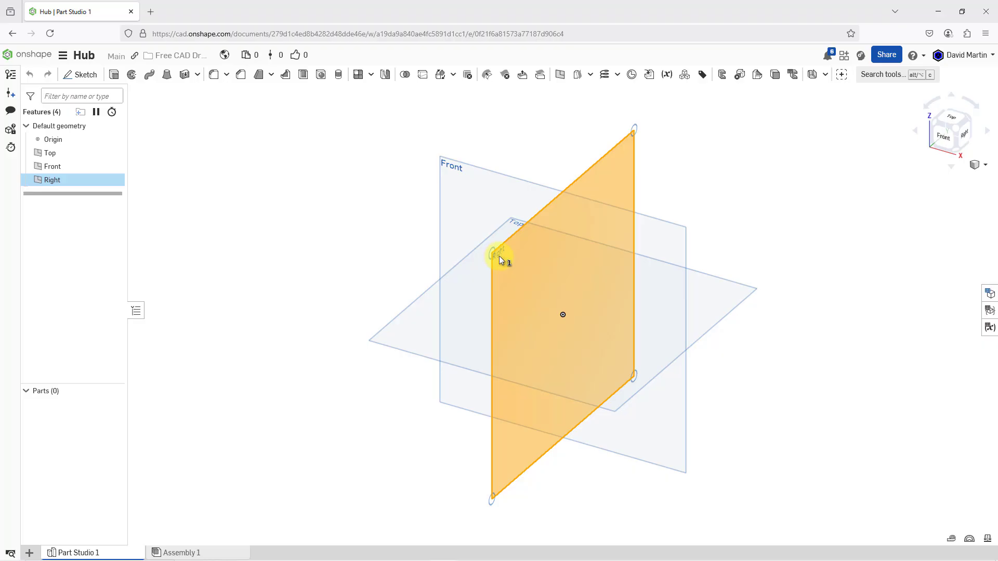
right_click(499, 256)
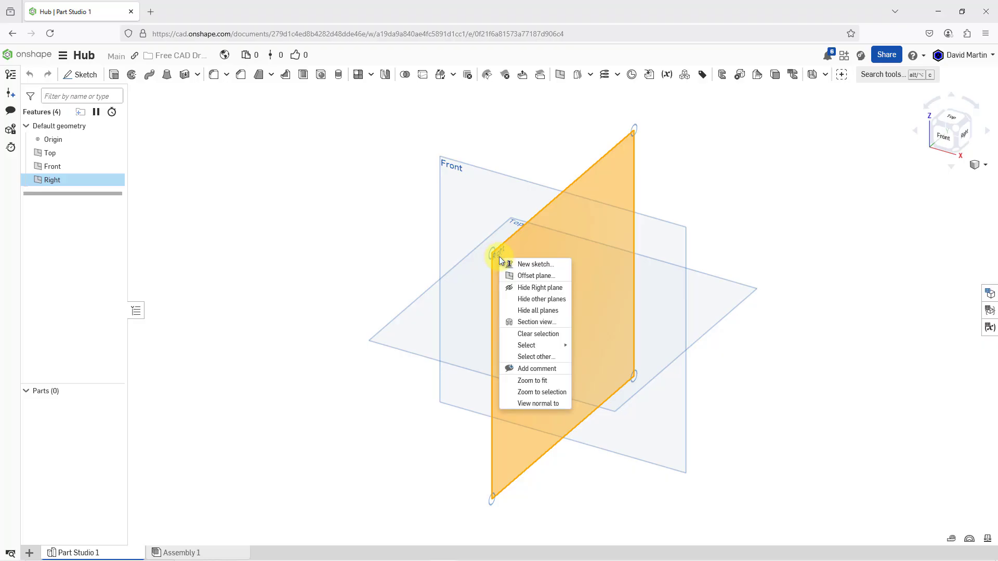
left_click(540, 266)
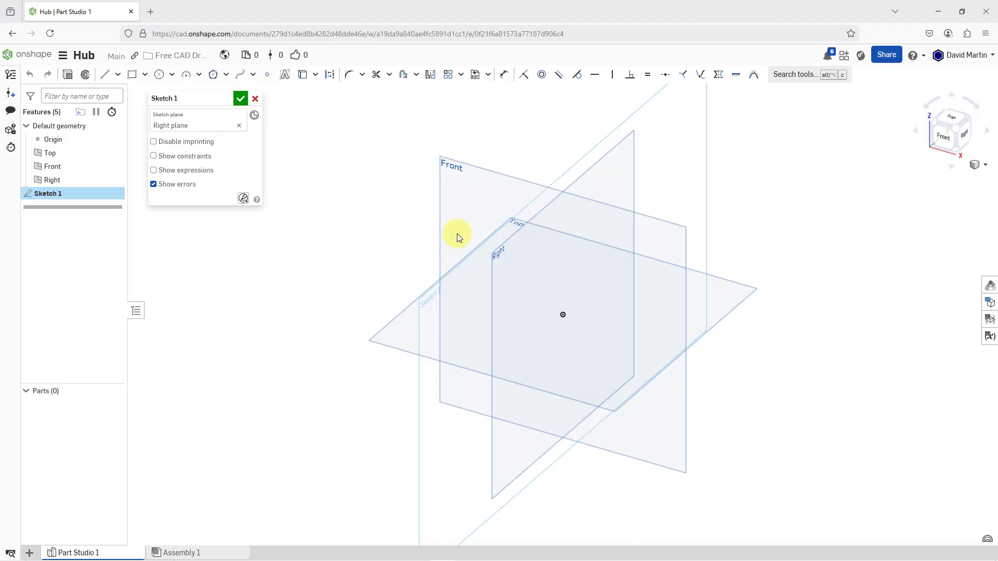
right_click(391, 210)
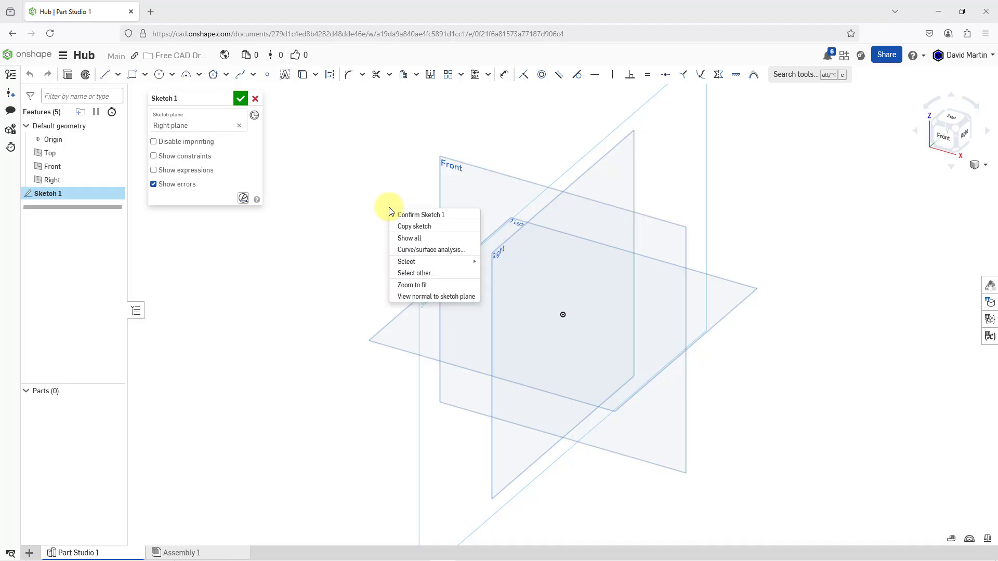
left_click(430, 296)
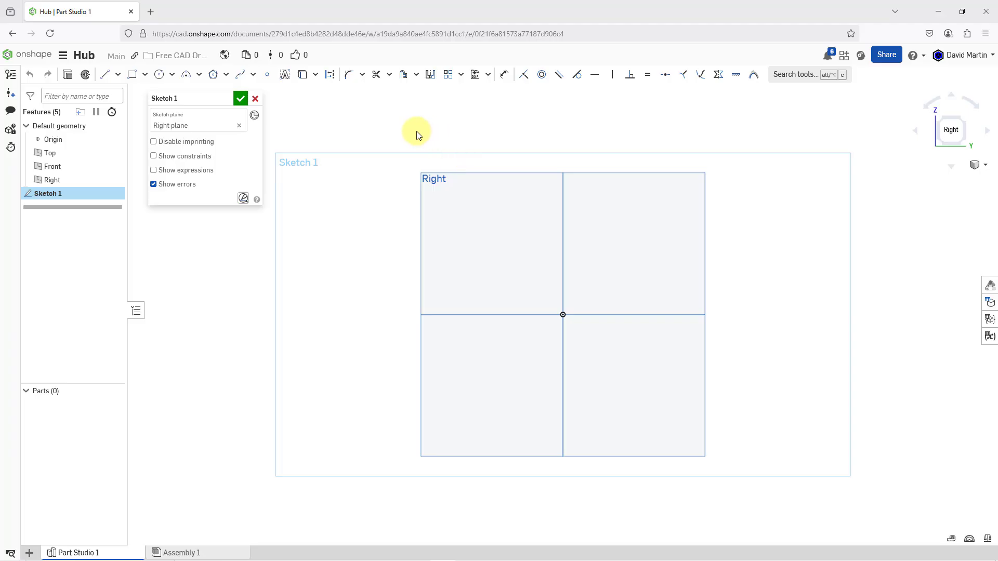
Above the origin, sketch an I-profile's upper edge about 1.62 in wide and its right side: flanges about 0.55 and 0.51 in high, web about 1.6 in
left_click(107, 76)
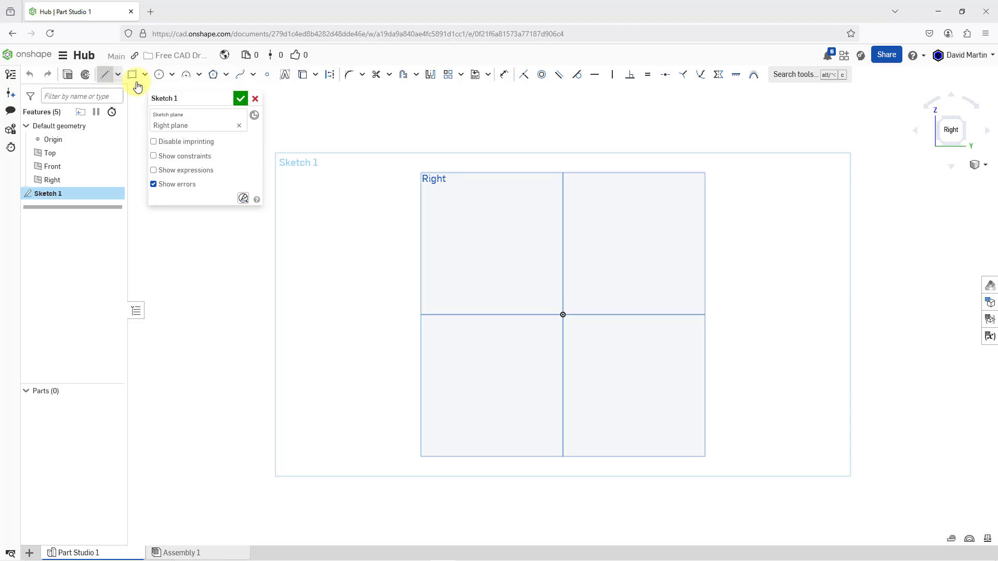
left_click(518, 139)
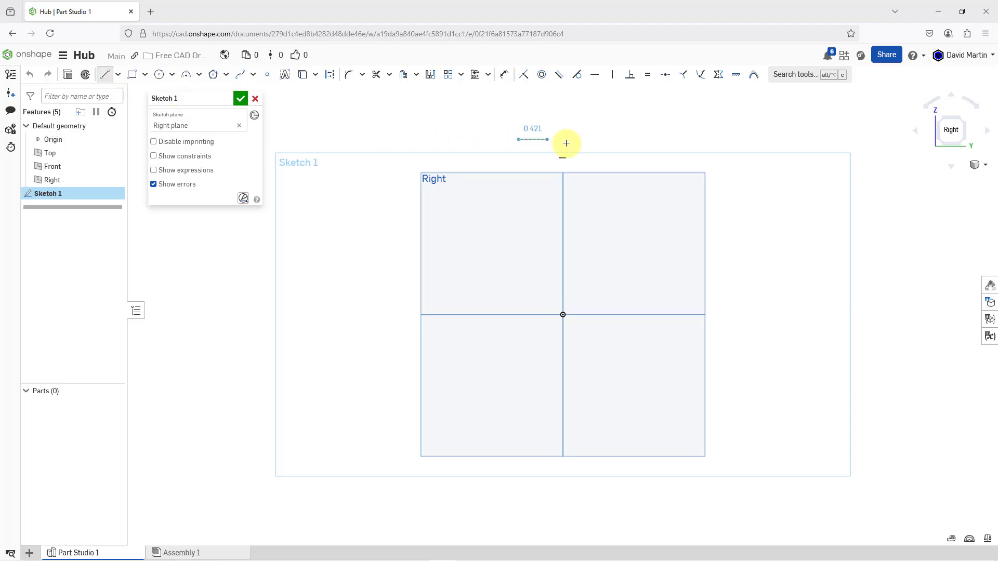
left_click(597, 140)
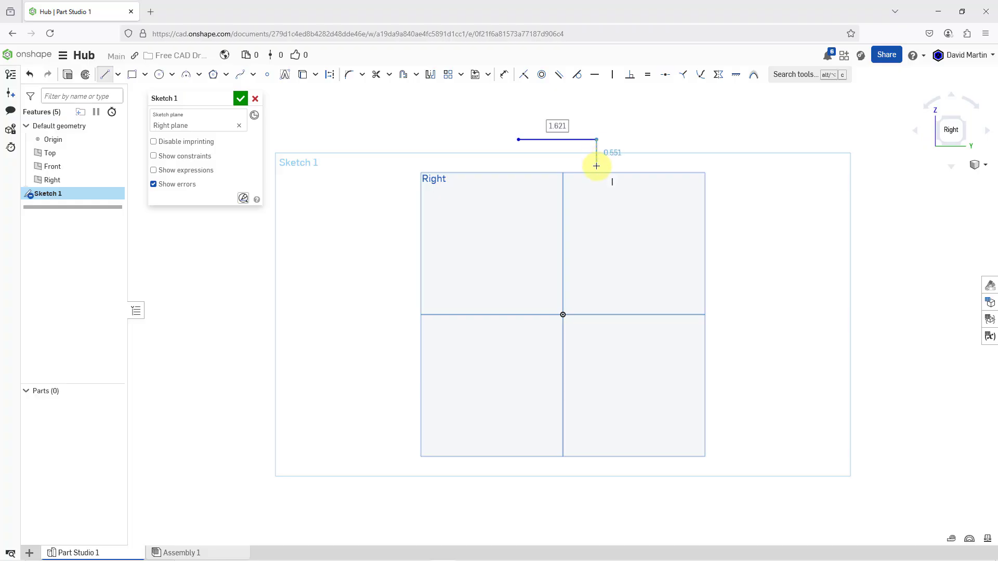
left_click(597, 165)
left_click(580, 166)
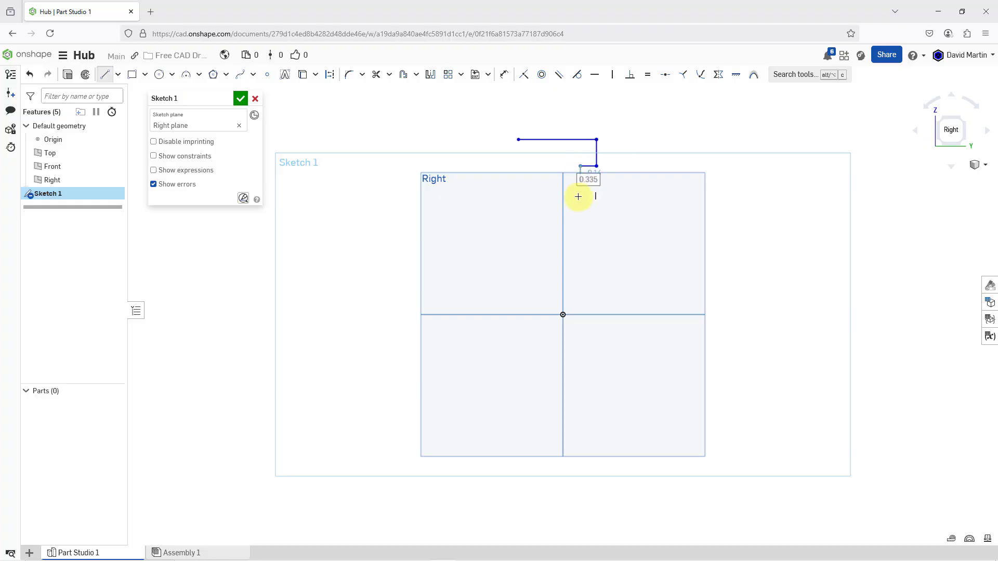
left_click(581, 243)
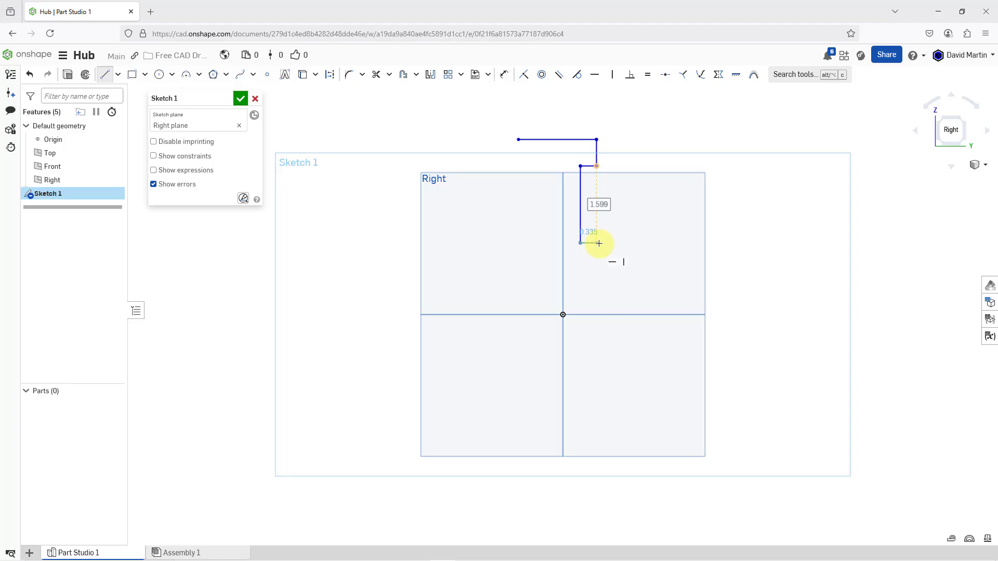
left_click(599, 244)
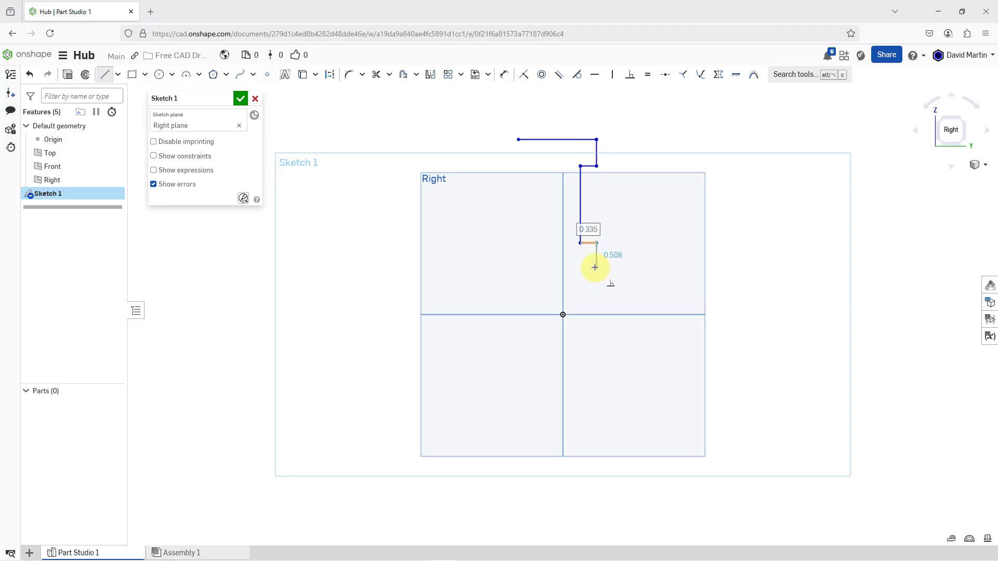
left_click(595, 267)
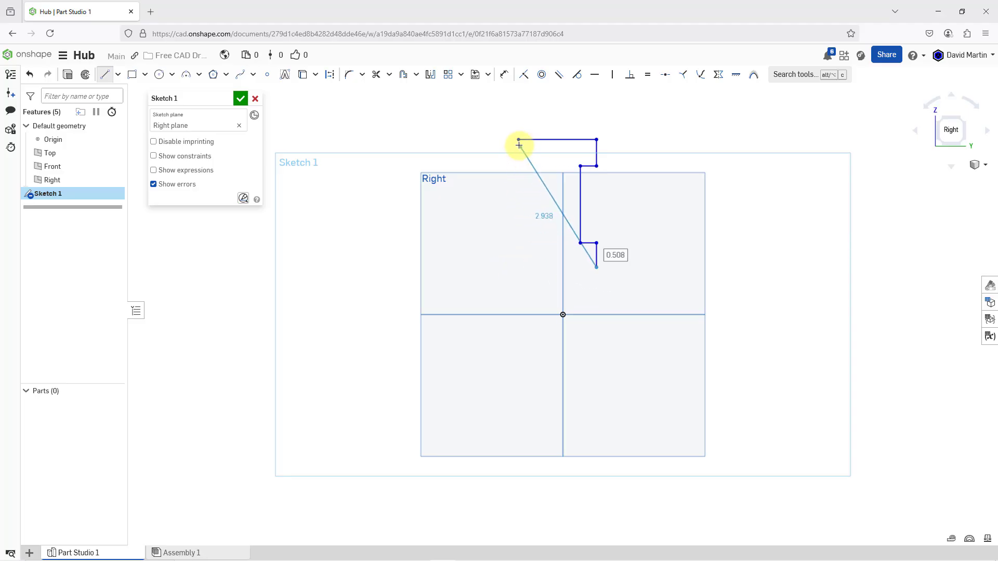
Close the I-profile with a lower edge about 1.62 in wide and a matching left side, stepping in about 0.42 in at the web
left_click(517, 267)
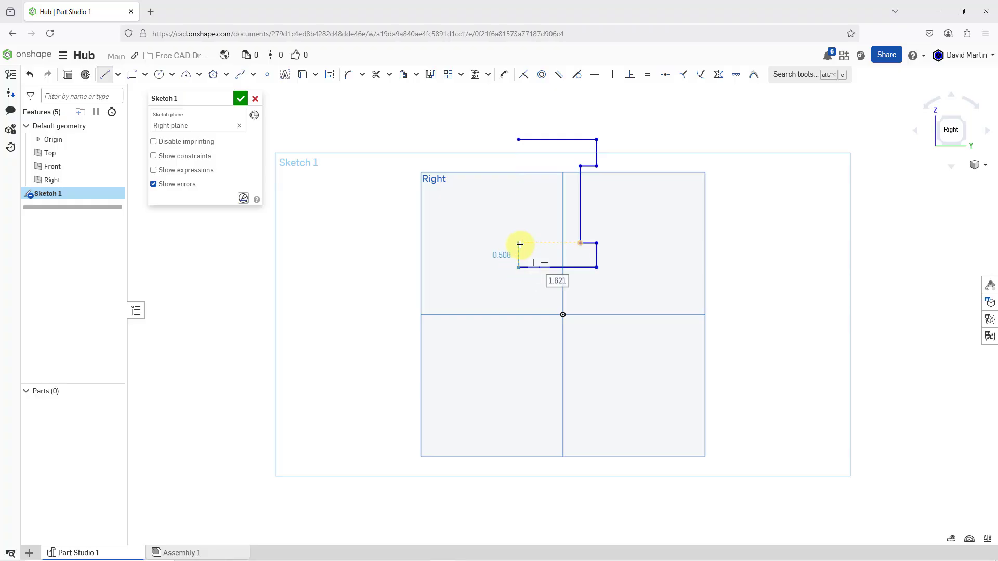
left_click(518, 243)
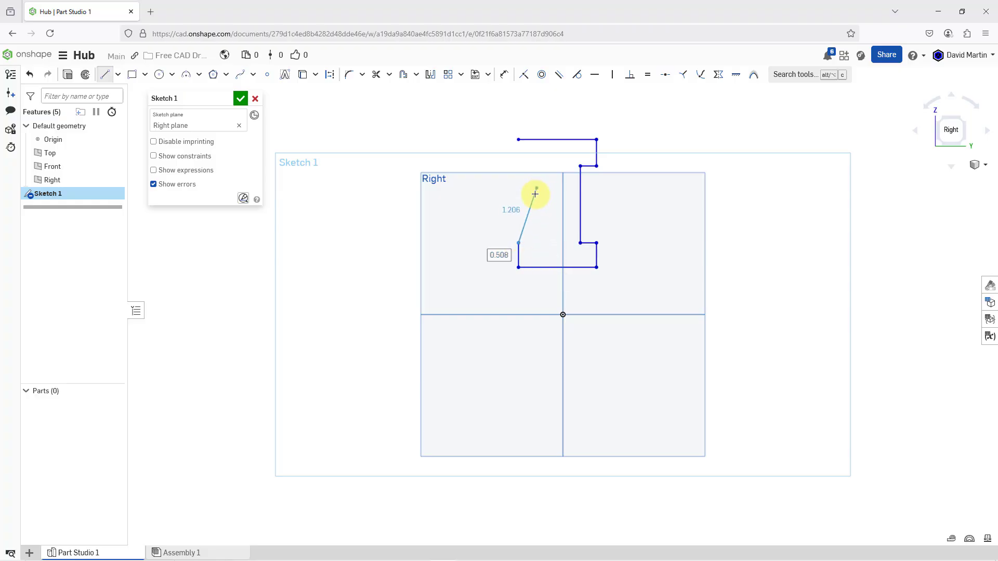
left_click(539, 244)
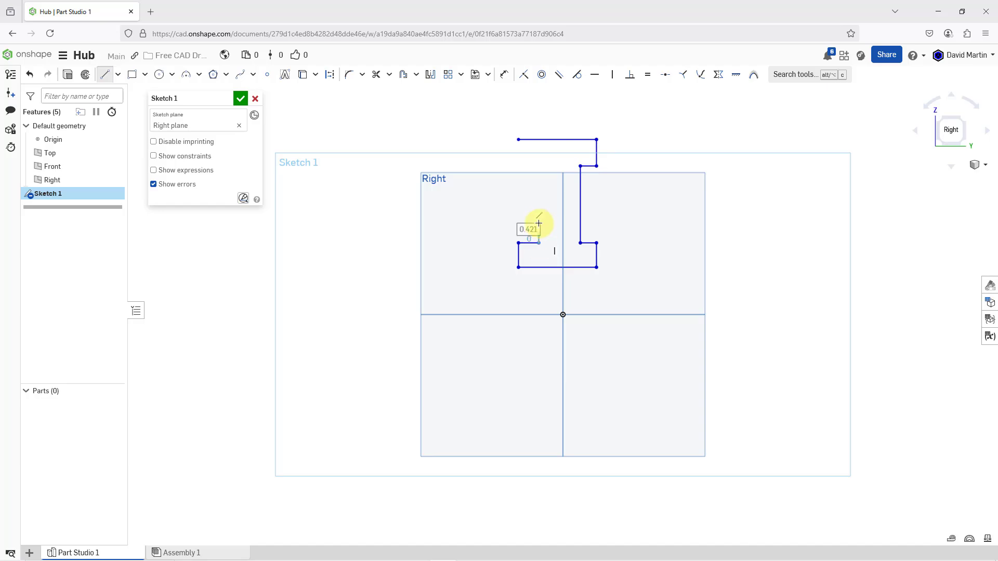
left_click(539, 166)
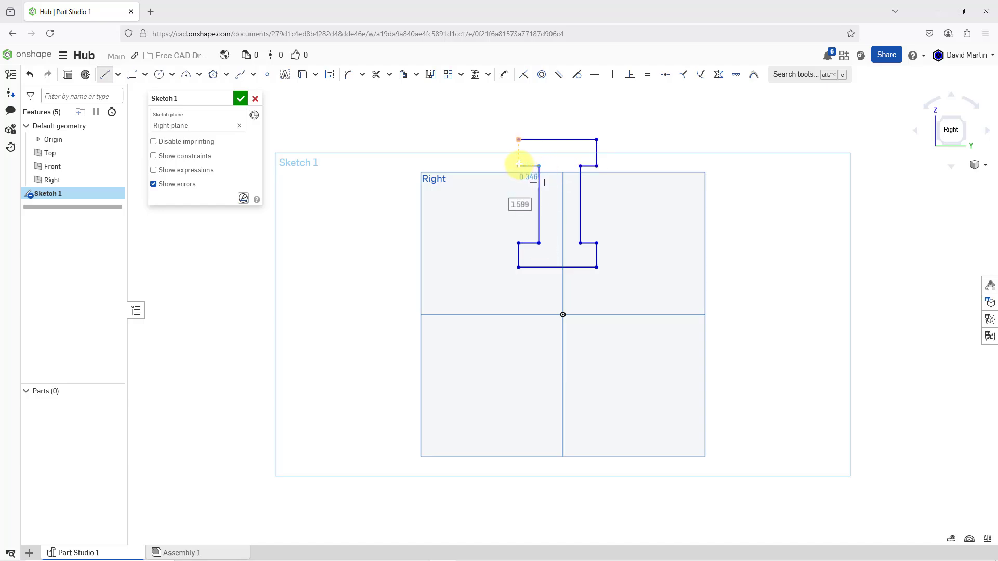
left_click(518, 166)
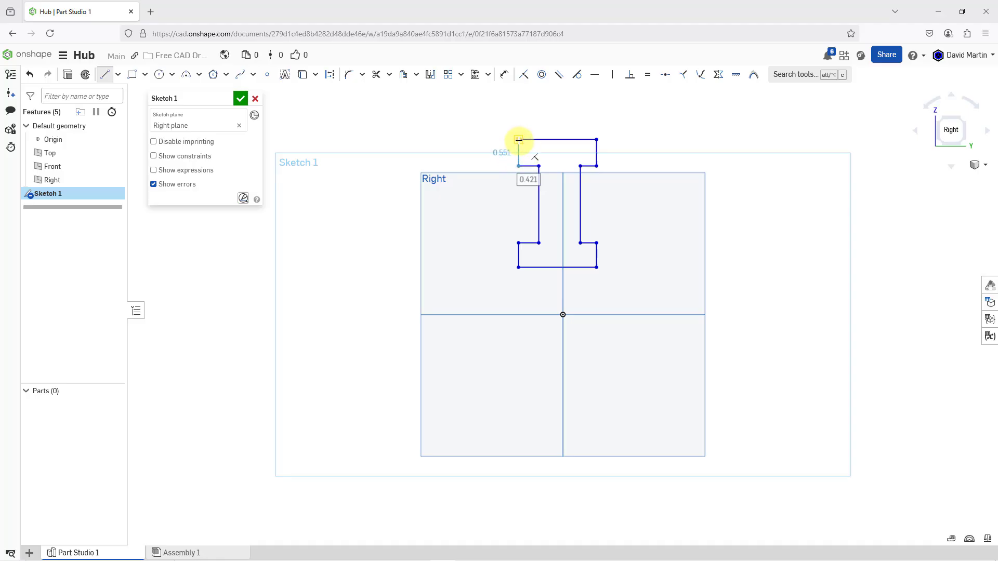
left_click(519, 141)
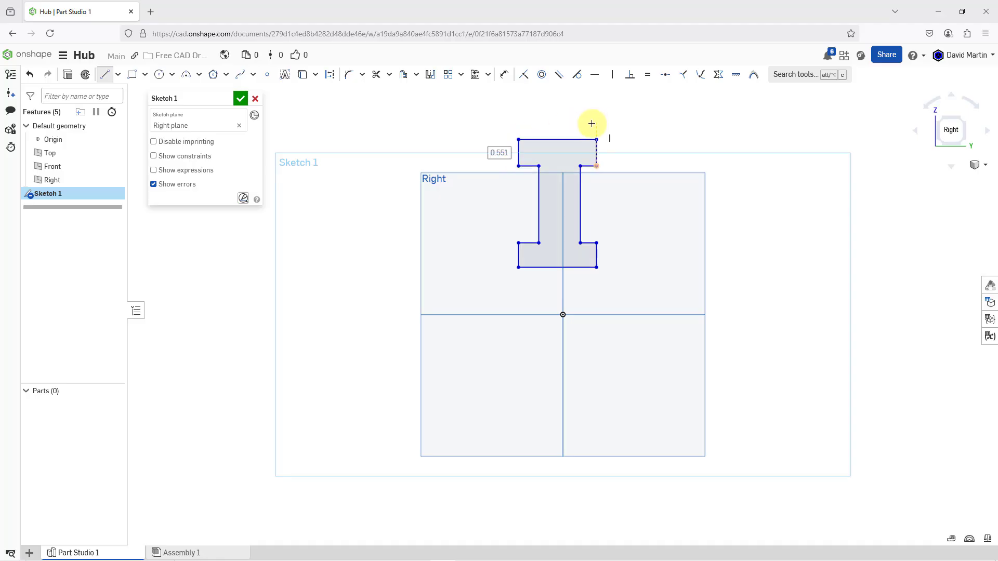
scroll(586, 125, "up", 3)
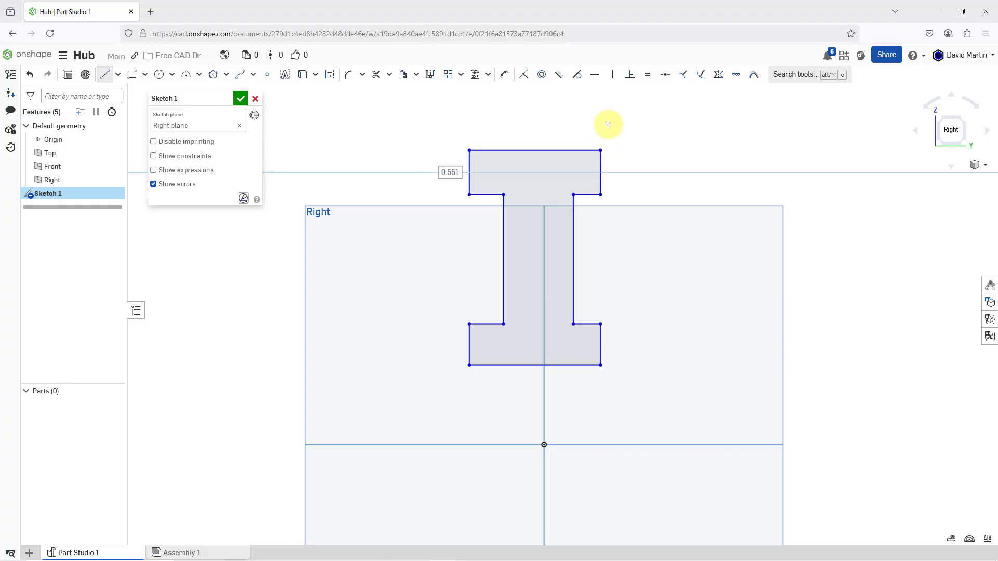
key("Escape")
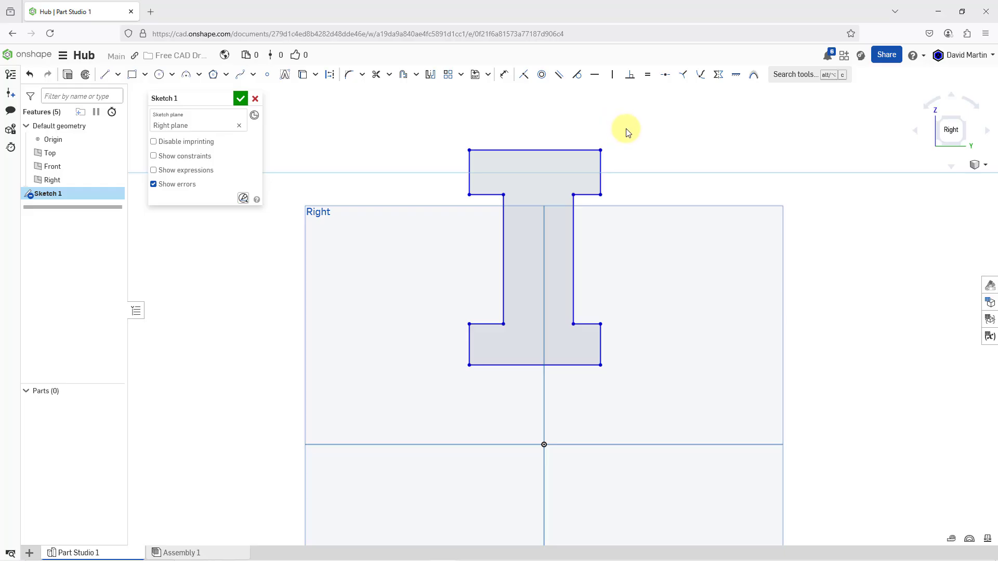
Make the I-profile's two web sides and the upper flange's two end edges symmetric about the vertical Front plane
left_click(721, 79)
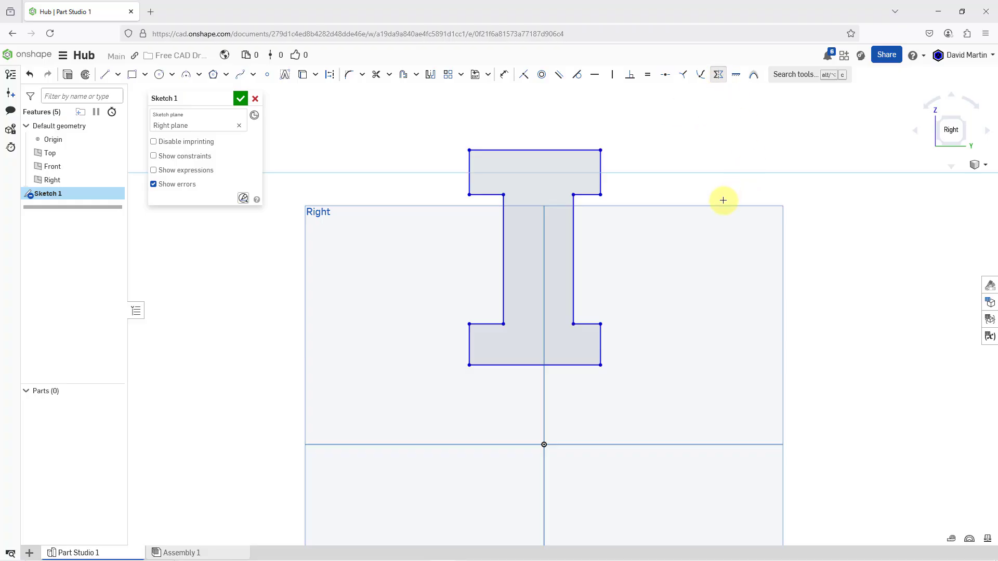
left_click(543, 241)
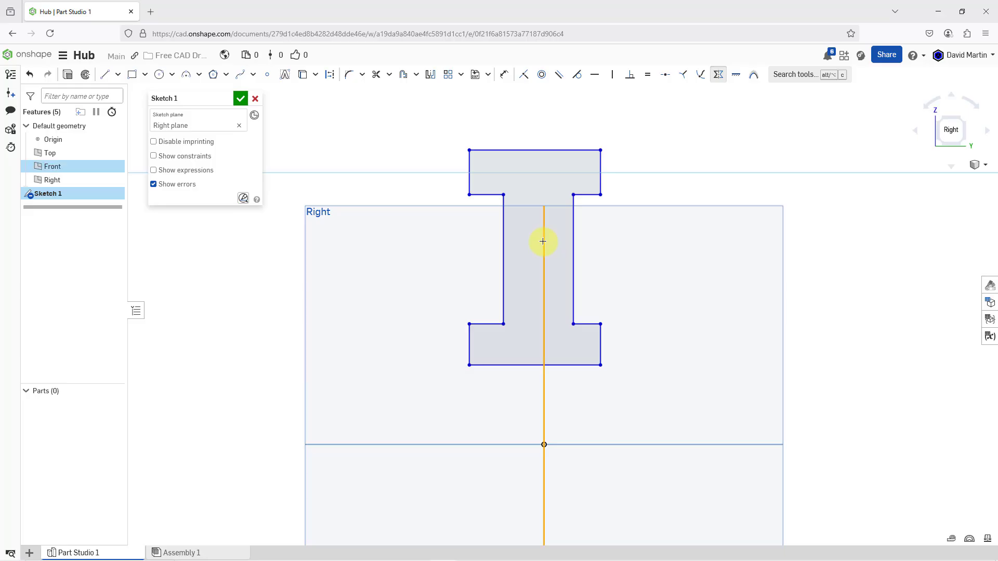
left_click(573, 240)
left_click(502, 243)
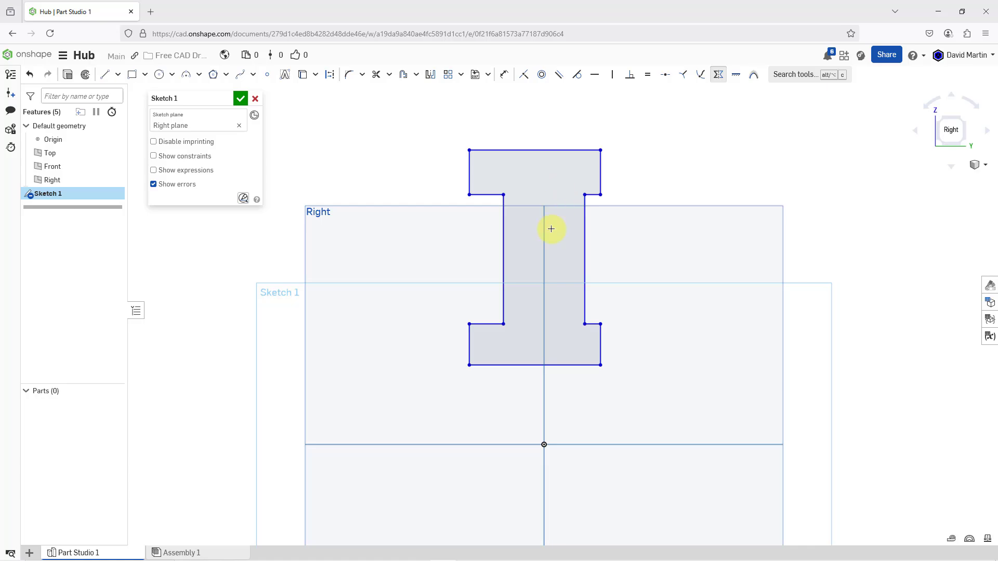
left_click(544, 230)
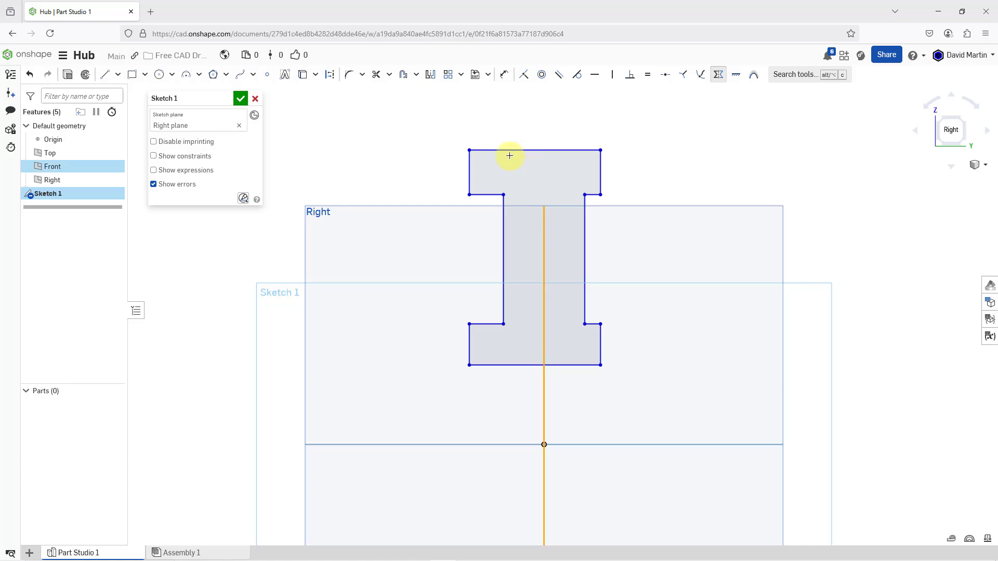
left_click(470, 167)
left_click(599, 169)
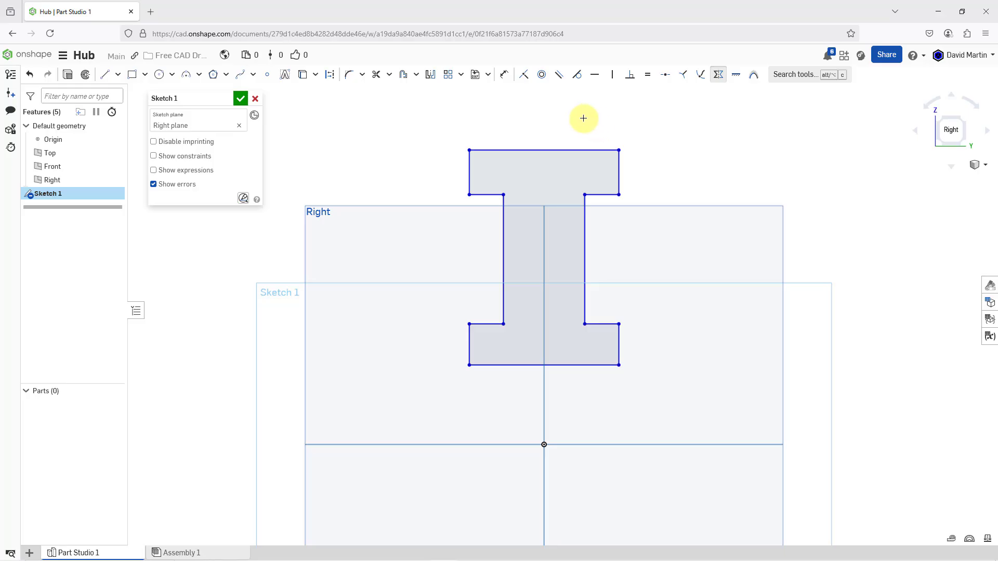
scroll(566, 145, "down", 3)
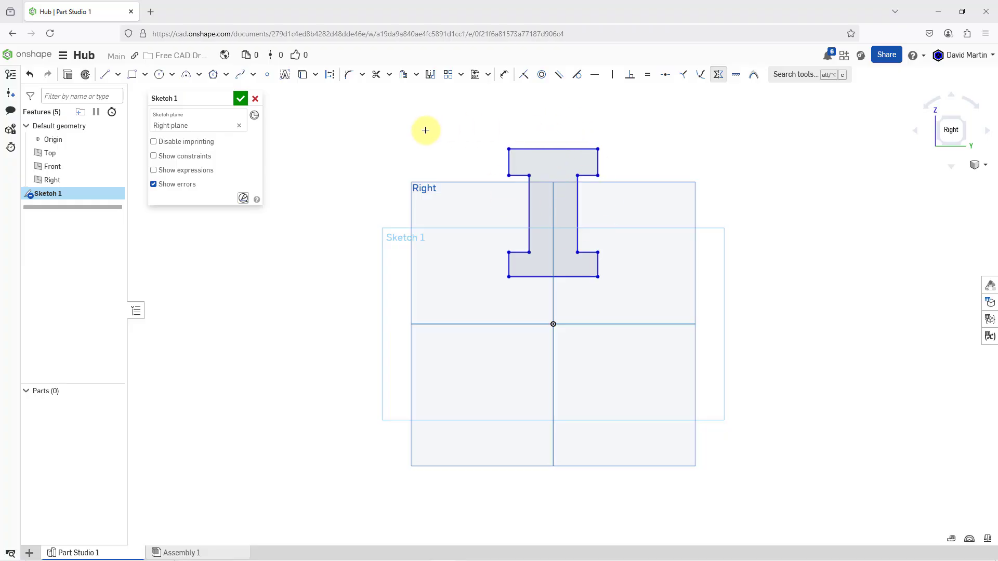
Draw a horizontal construction line about 5.21 in long through the origin, below the I-profile
left_click(330, 77)
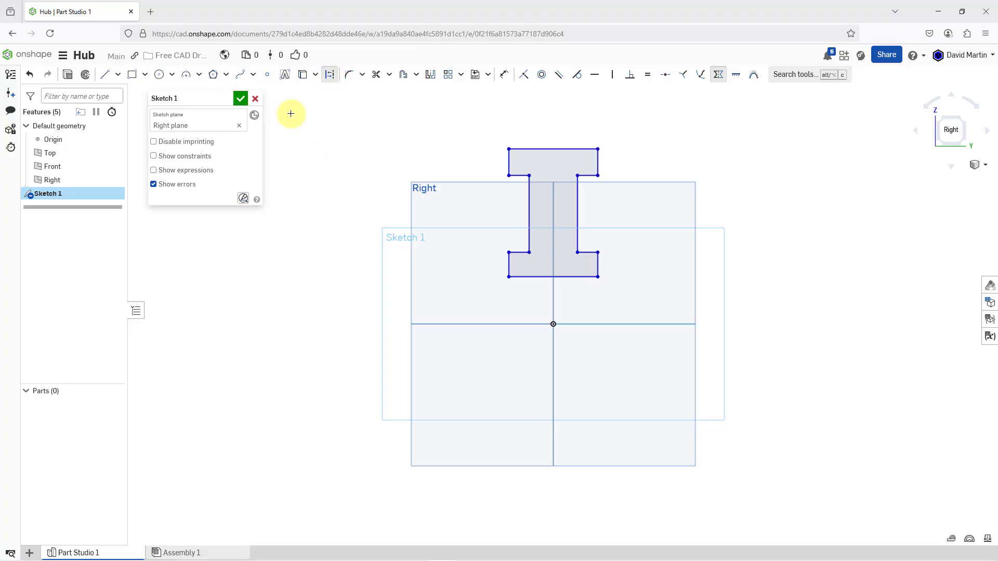
left_click(104, 75)
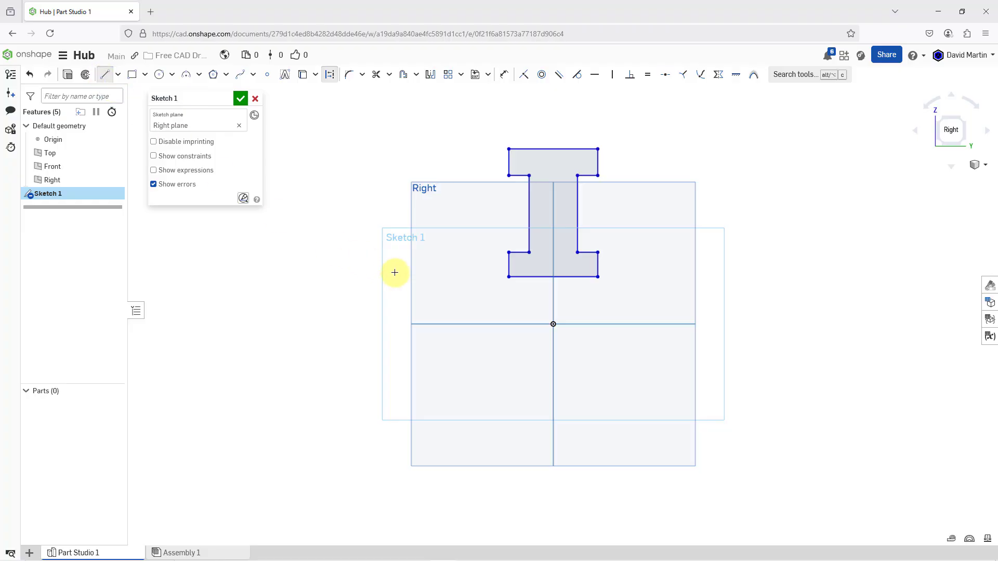
left_click(441, 324)
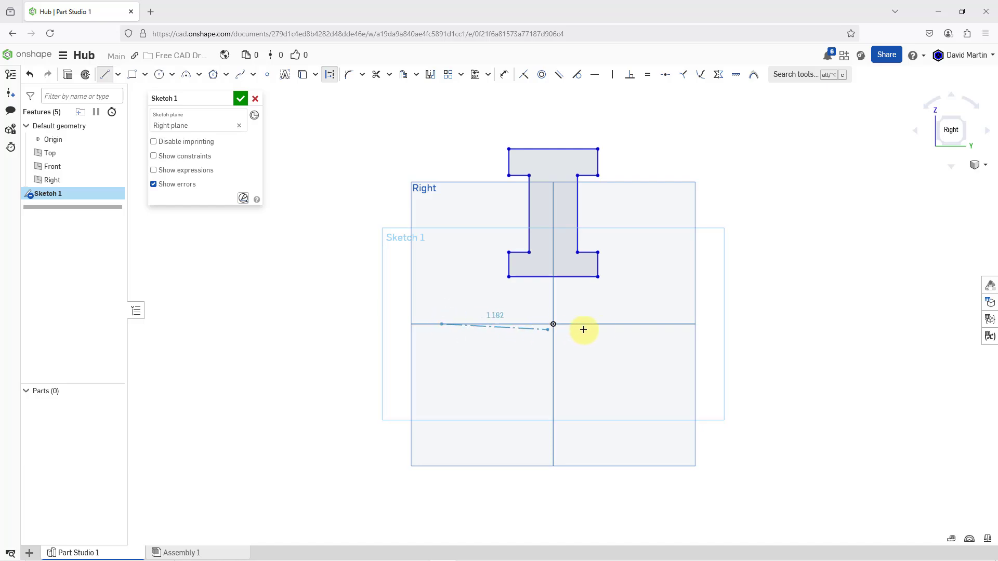
left_click(693, 323)
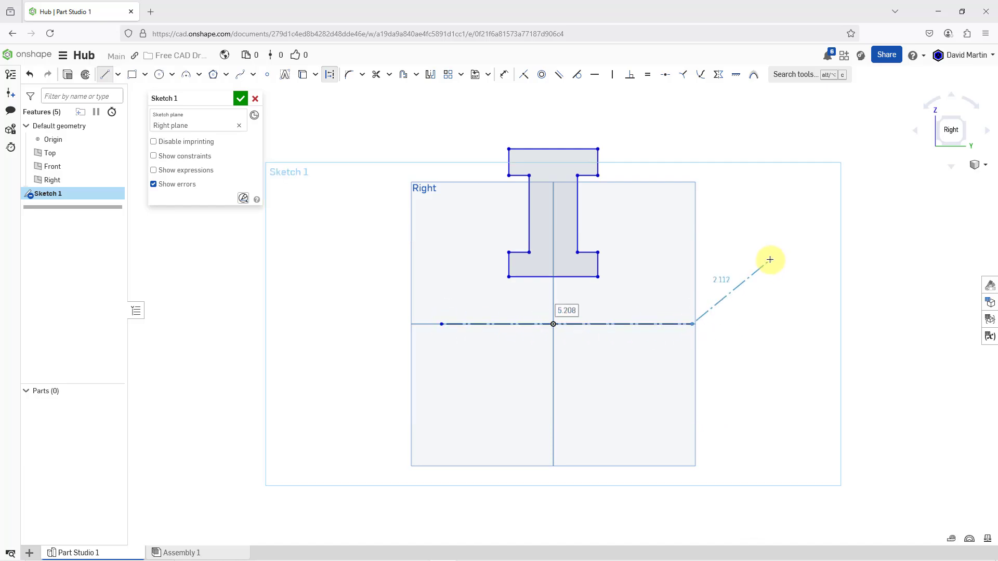
key("Escape")
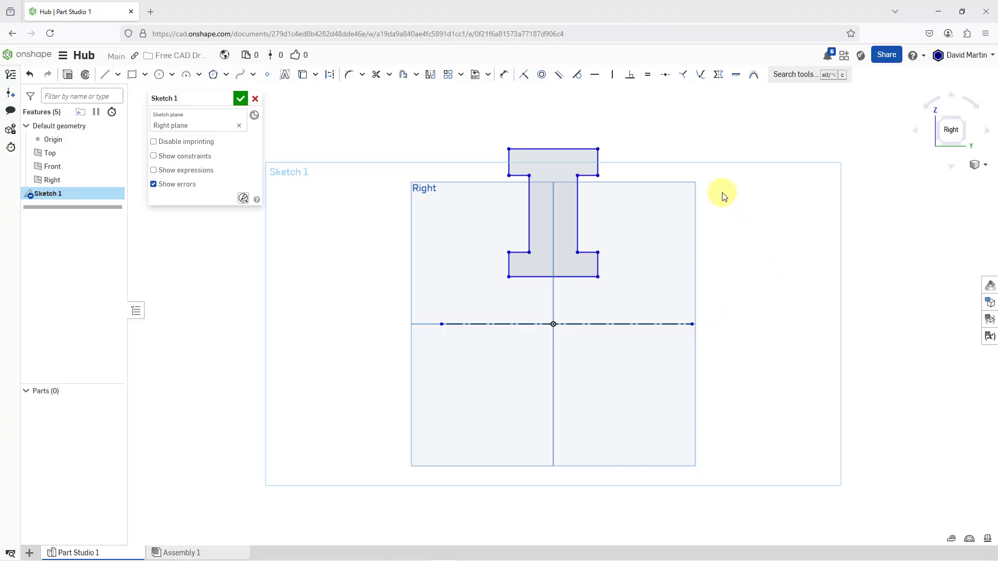
Dimension the I-profile's upper edge about the construction centerline as a 5.125 in diameter
scroll(642, 149, "up", 1)
left_click(545, 151)
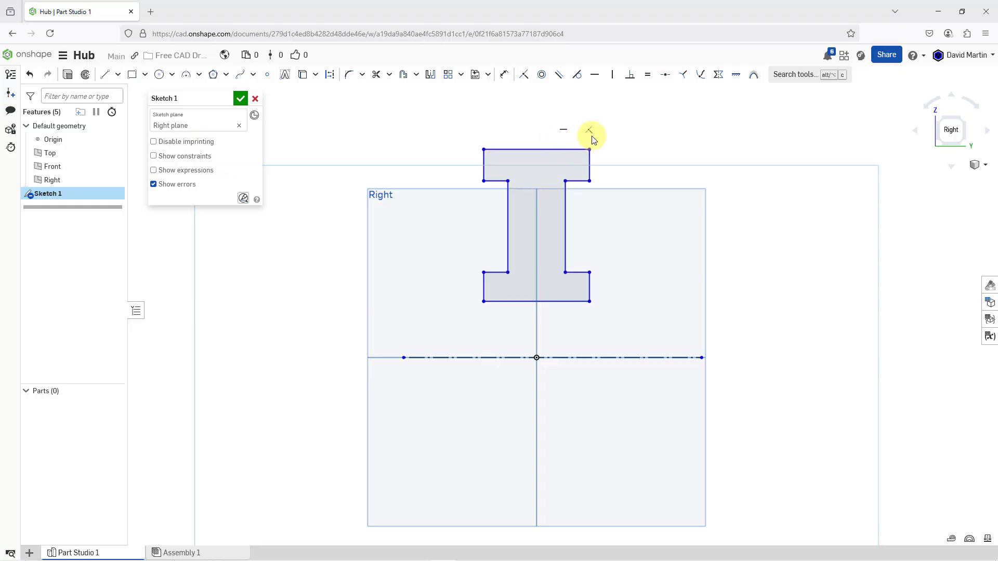
left_click(504, 78)
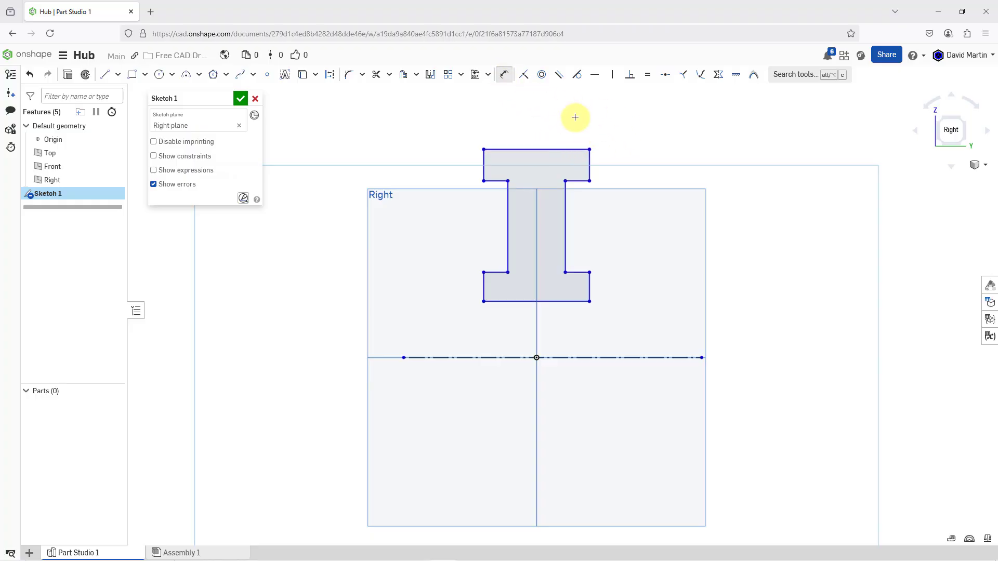
left_click(567, 150)
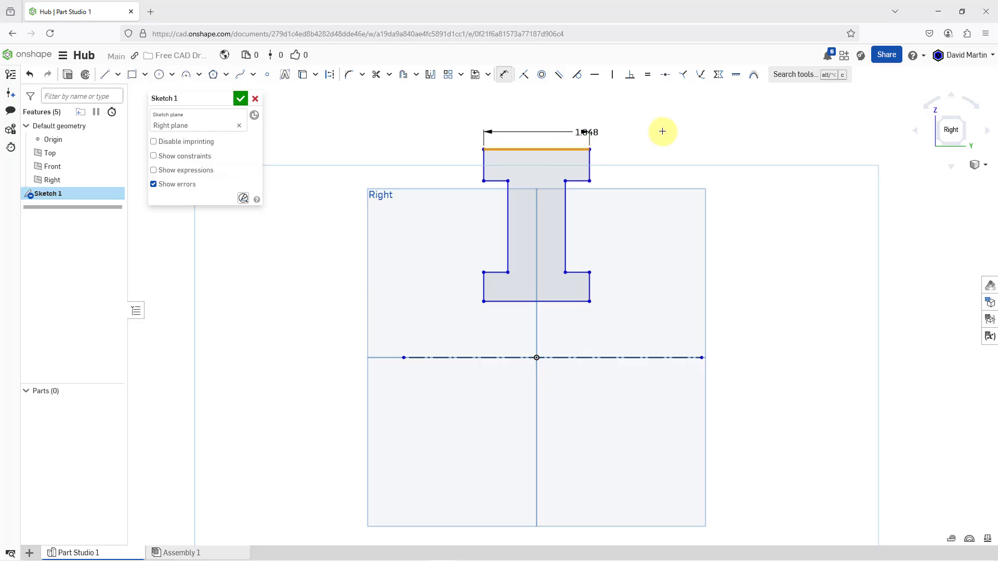
left_click(664, 357)
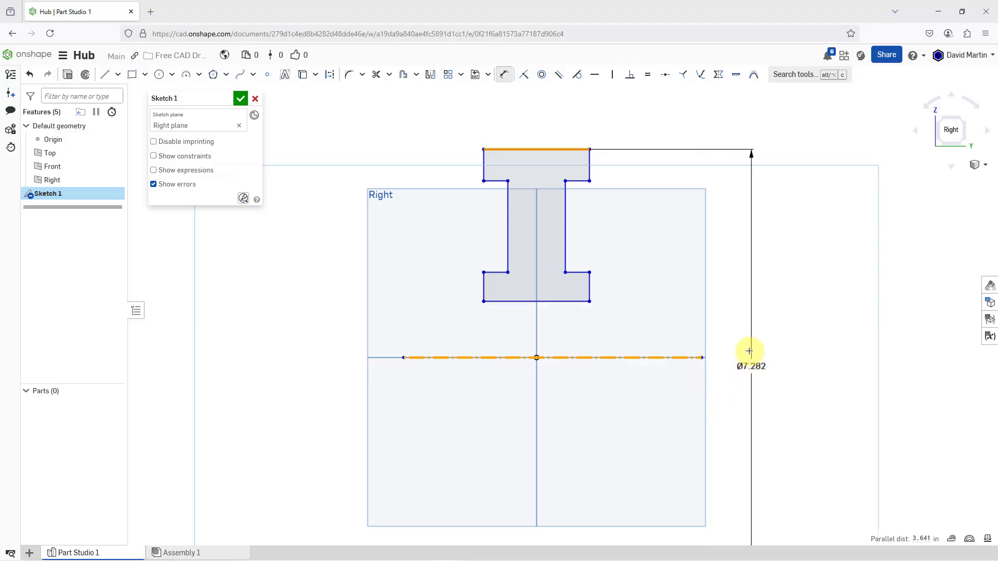
left_click(749, 351)
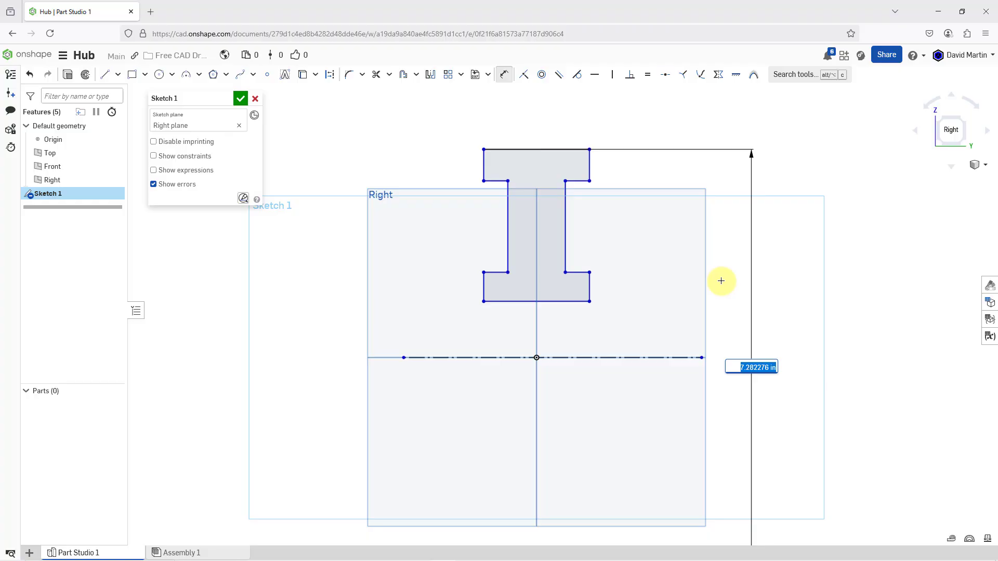
type("5.125")
key("Return")
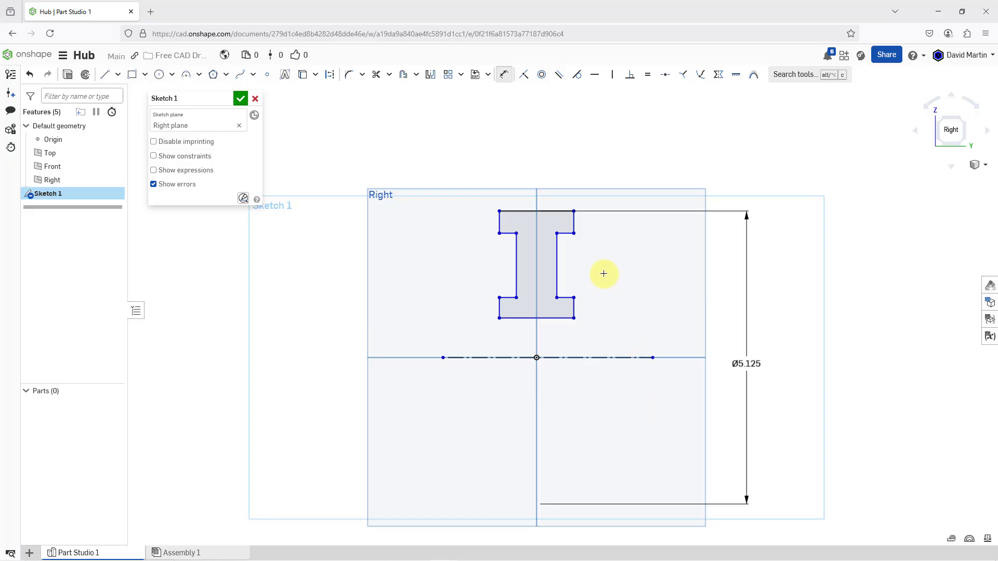
Dimension the upper flange's underside about the construction centerline as a 4.25 in diameter
left_click(567, 235)
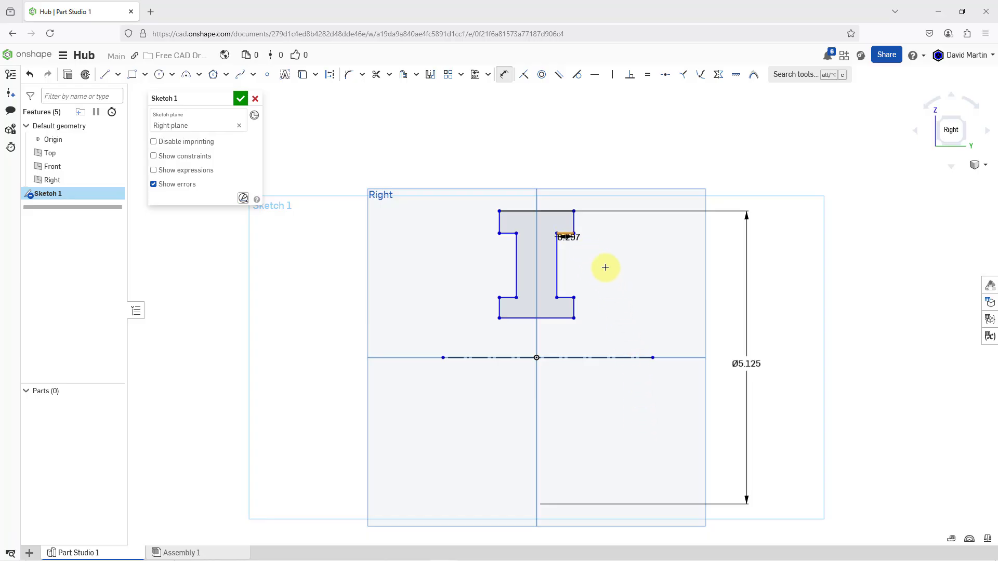
left_click(631, 357)
left_click(694, 382)
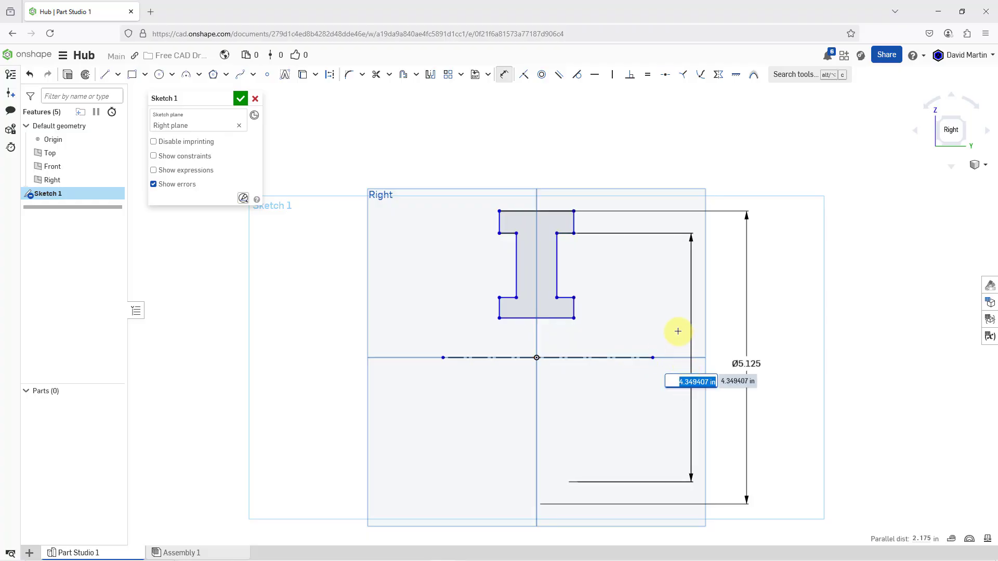
type("4")
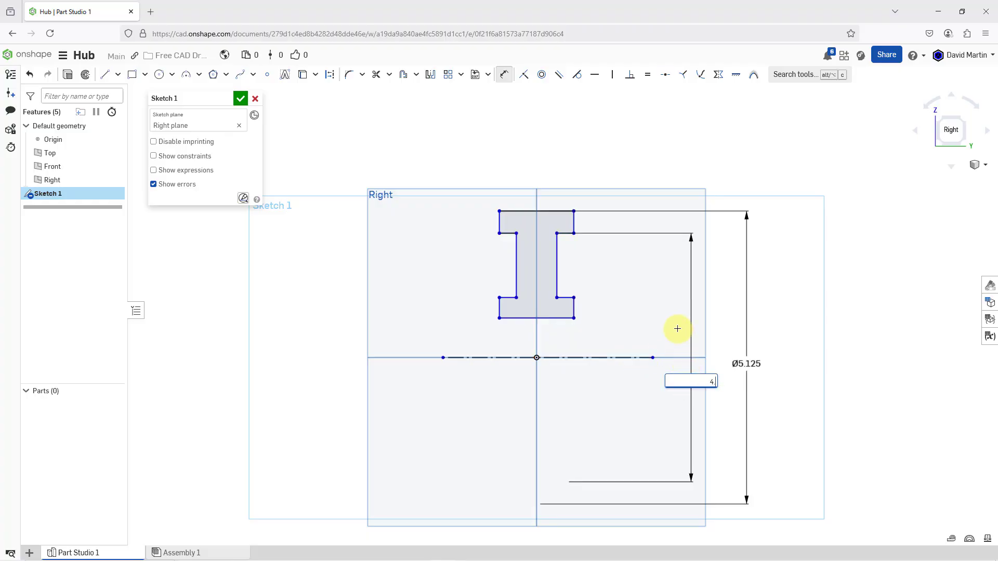
type(".25")
key("Return")
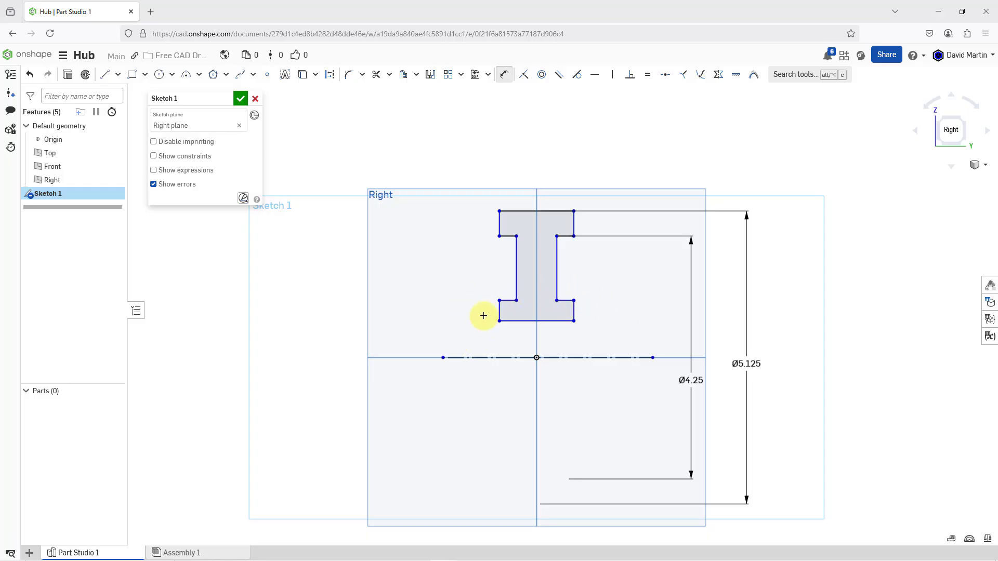
Dimension the lower flange's top edge about the construction centerline as a 1.5 in diameter
left_click(509, 301)
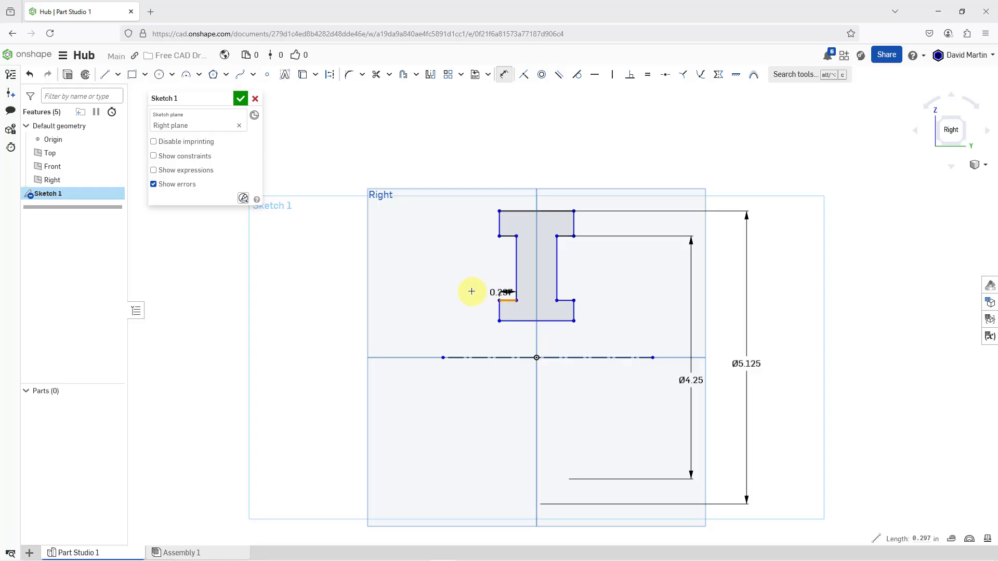
left_click(467, 358)
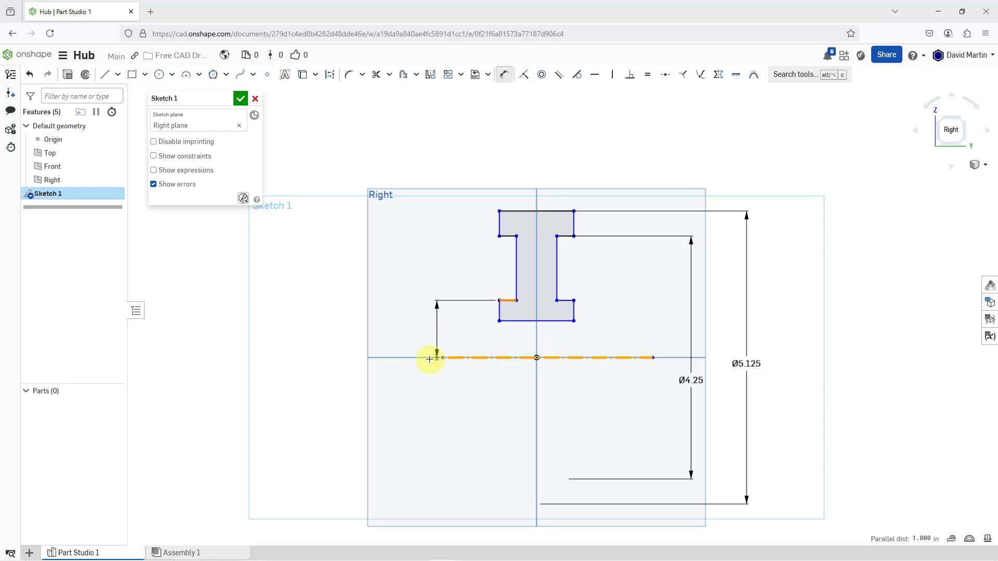
left_click(414, 373)
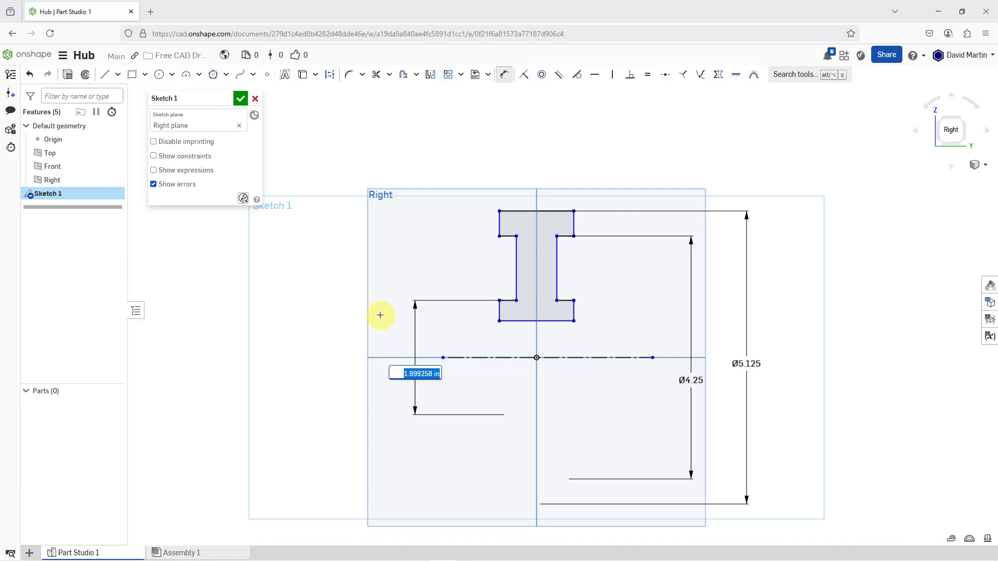
type("1.5")
key("Return")
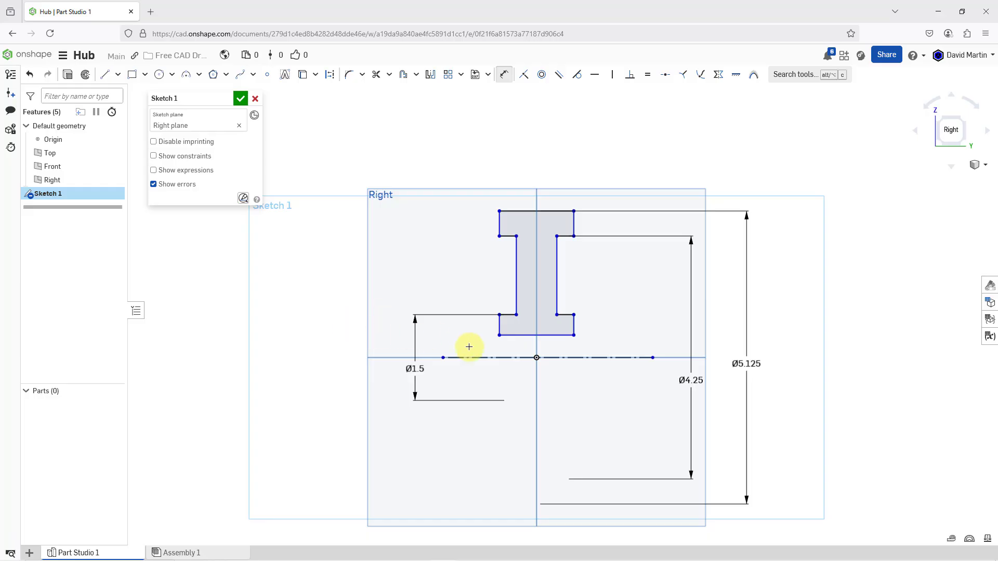
Dimension the I-profile's lowest edge about the construction centerline as a 0.75 in diameter bore
left_click(514, 335)
left_click(511, 357)
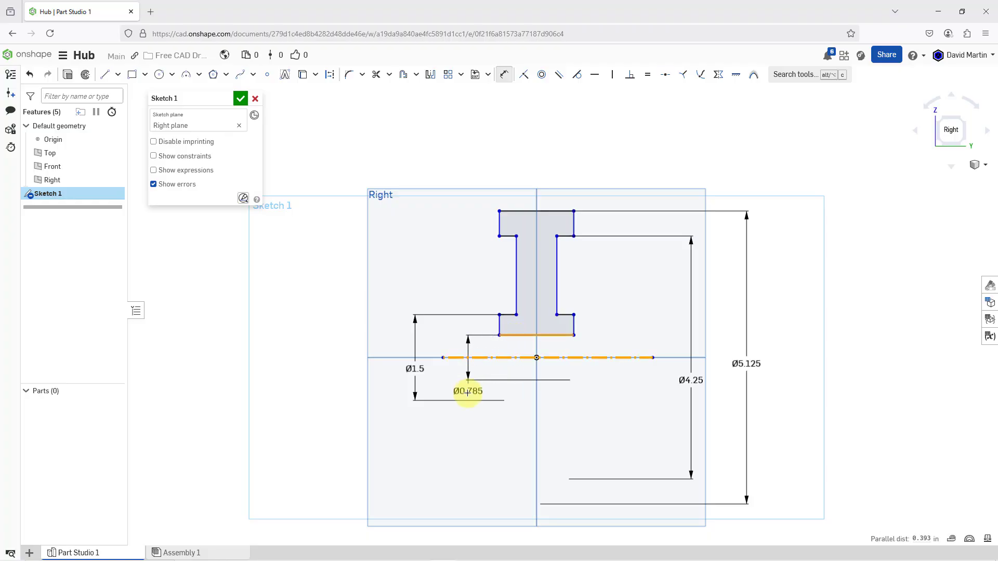
left_click(468, 394)
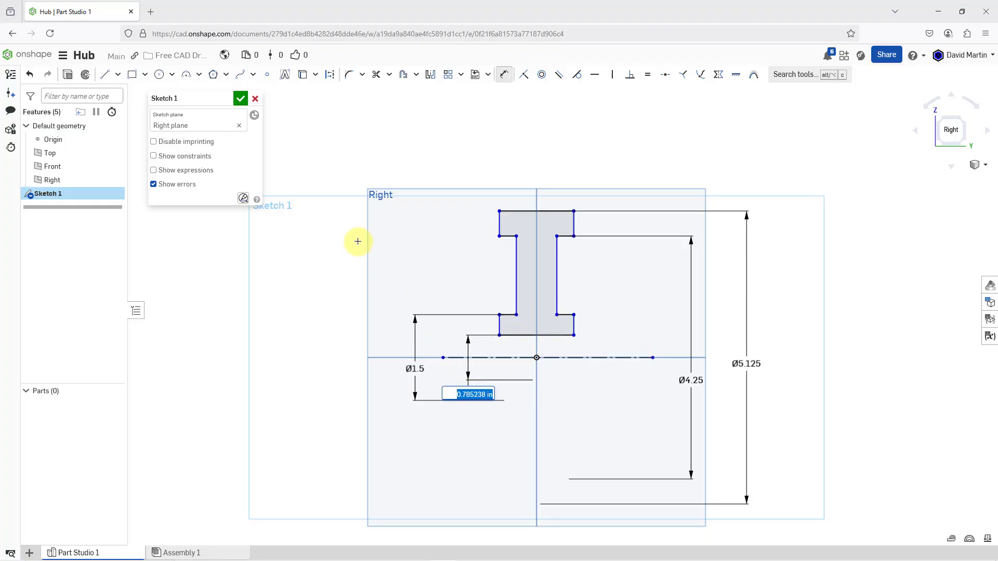
type(".75")
key("Return")
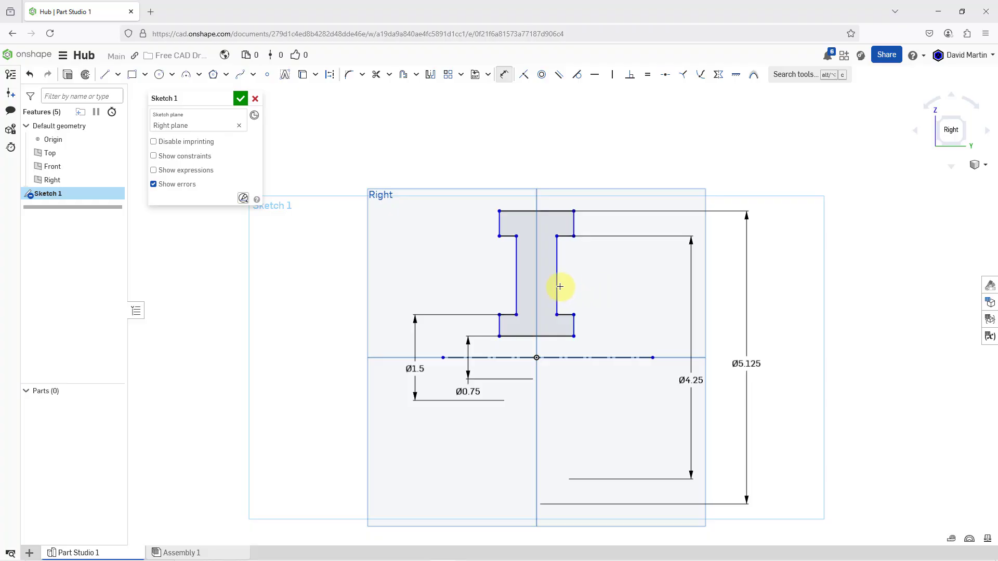
Dimension the web thickness between its two vertical sides as 0.25 in
left_click(516, 283)
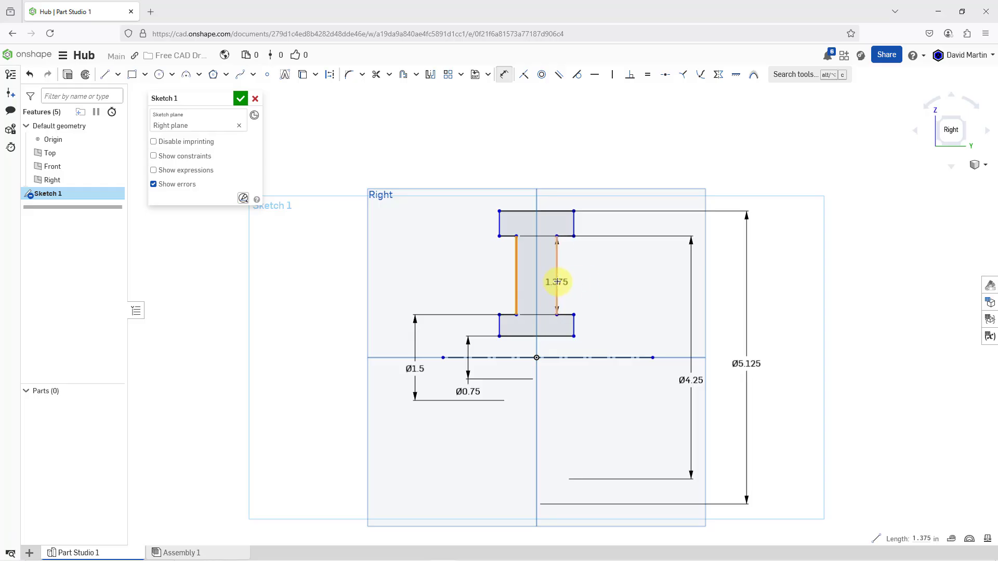
left_click(557, 282)
left_click(594, 281)
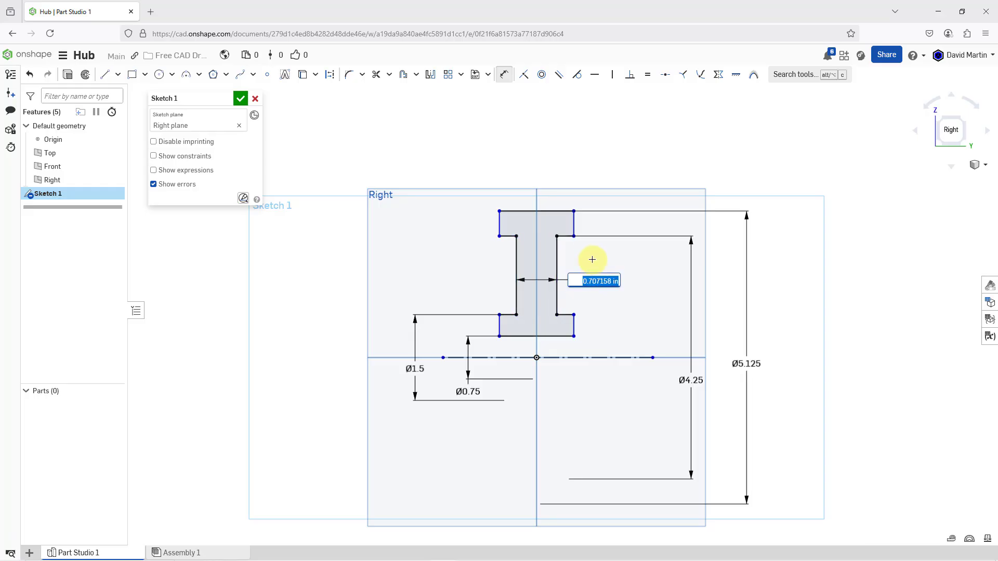
key("BackSpace")
type(".25")
key("Return")
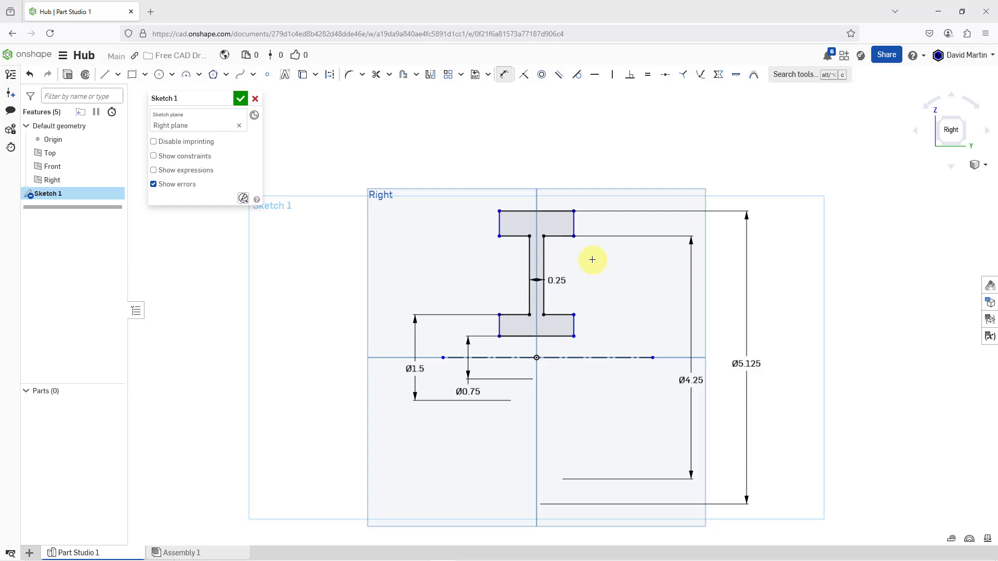
Set the upper flange's overhang beyond the web to 0.25 in and finish the sketch
left_click(561, 249)
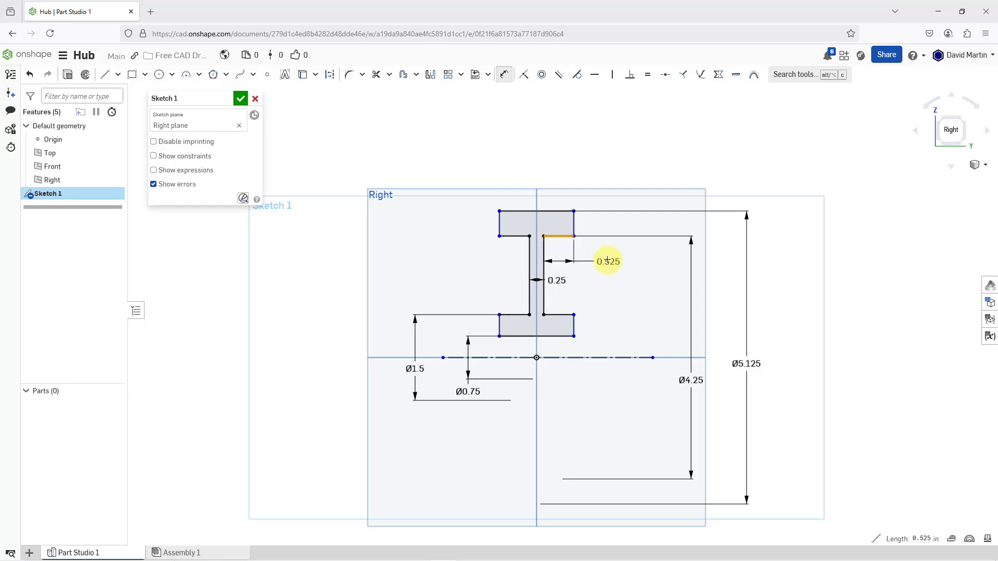
left_click(600, 251)
type(".25")
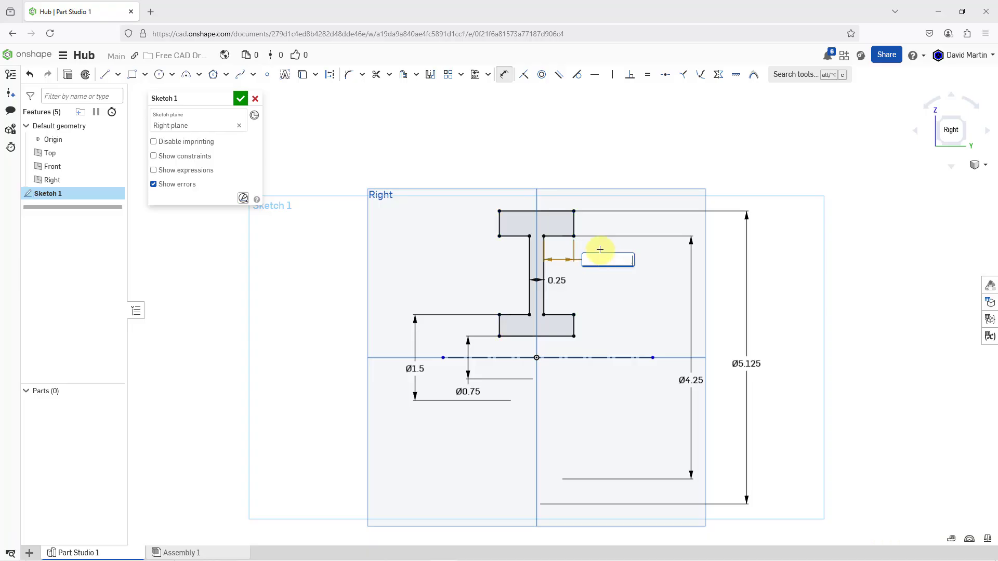
key("Return")
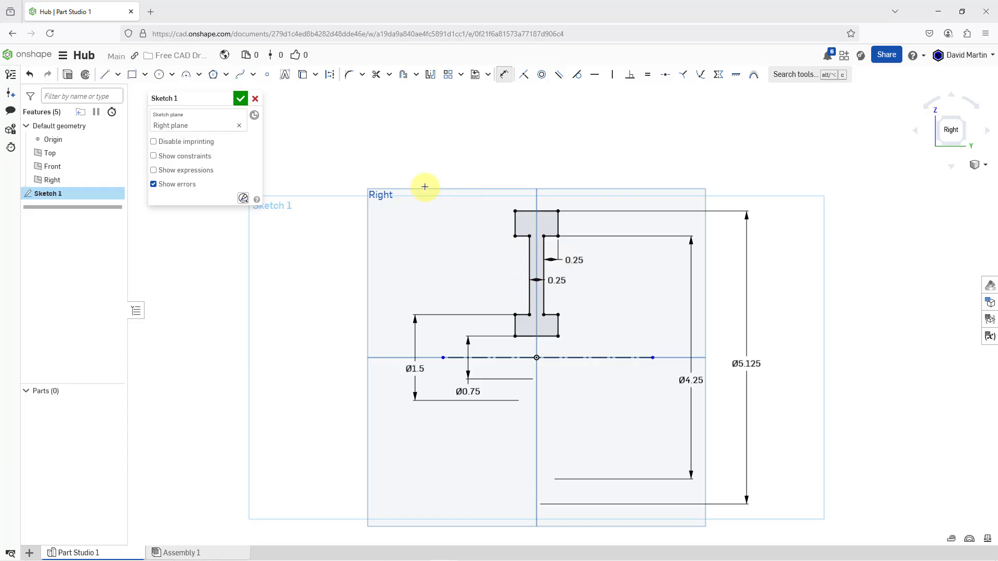
left_click(240, 98)
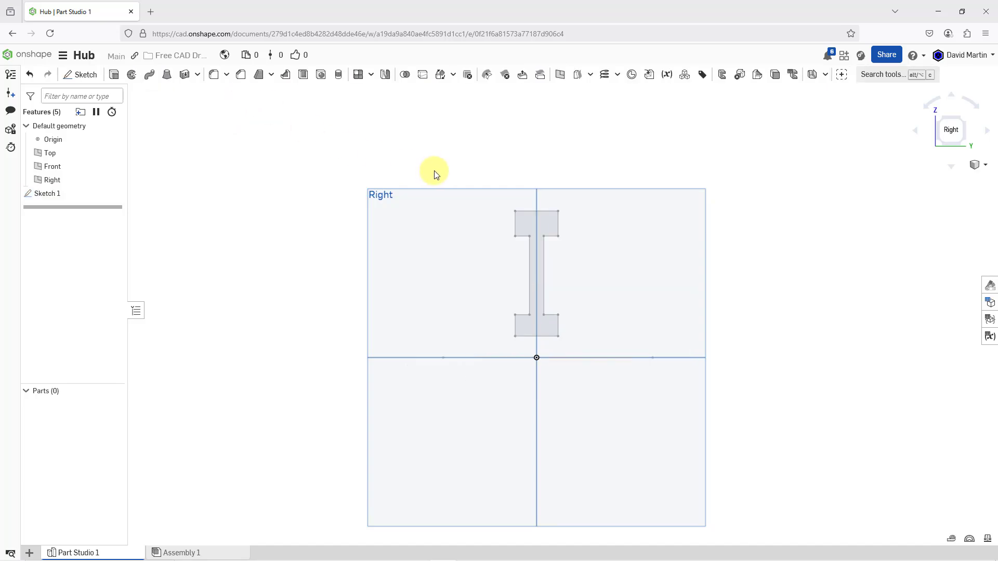
Revolve the I-shaped profile a full turn about the construction centerline as a new solid
scroll(436, 174, "down", 1)
key("shift+7")
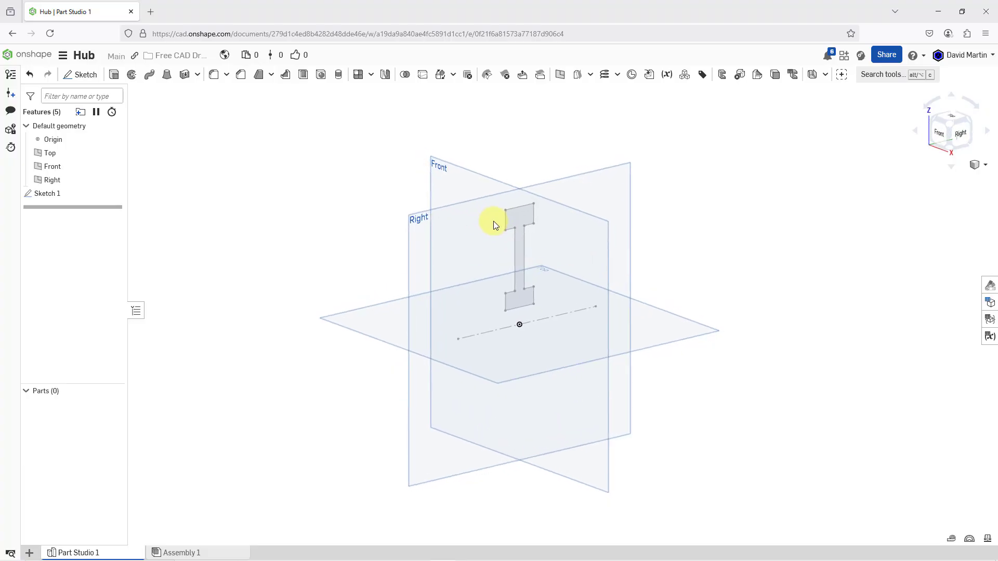
scroll(522, 335, "up", 1)
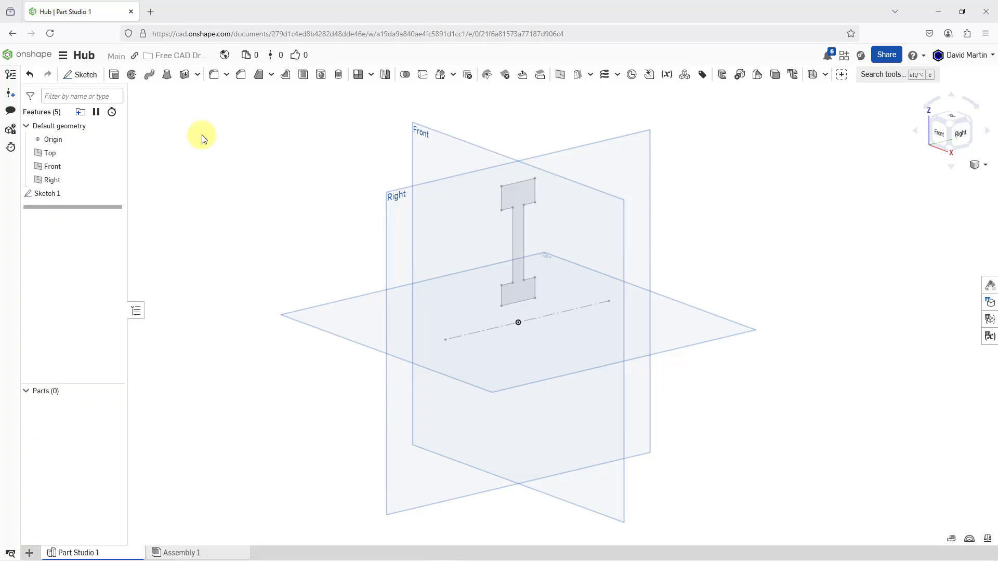
left_click(131, 78)
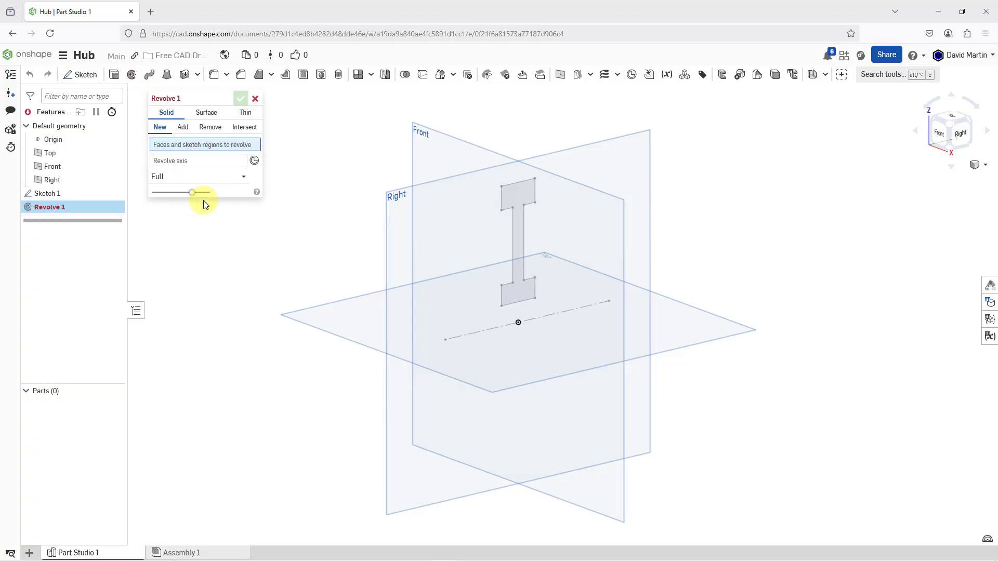
left_click(516, 193)
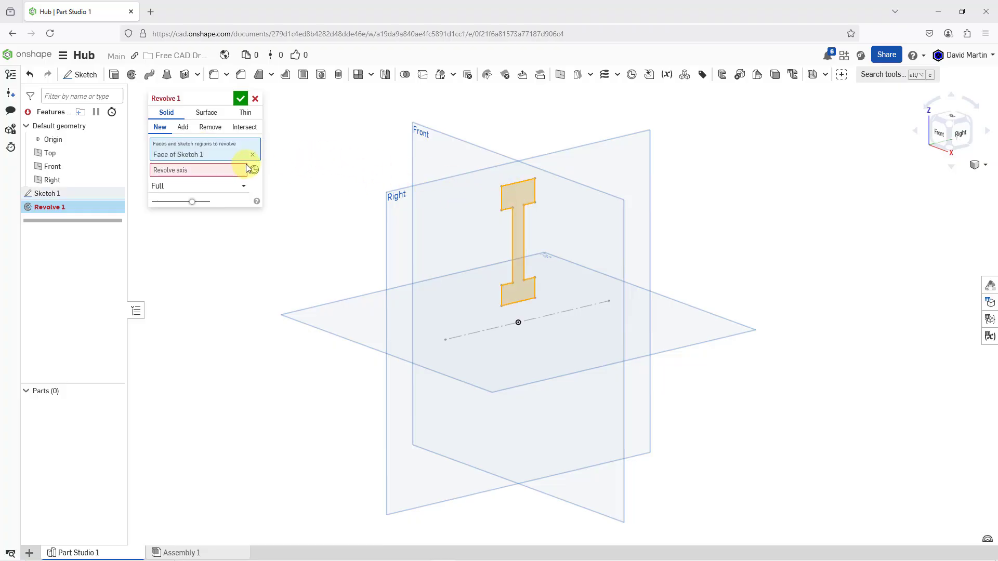
left_click(177, 170)
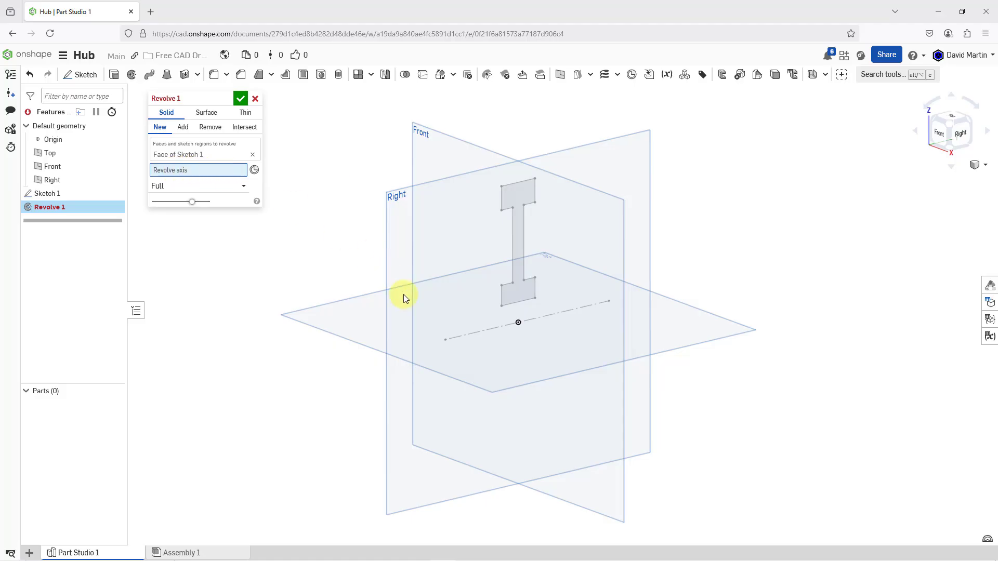
left_click(468, 334)
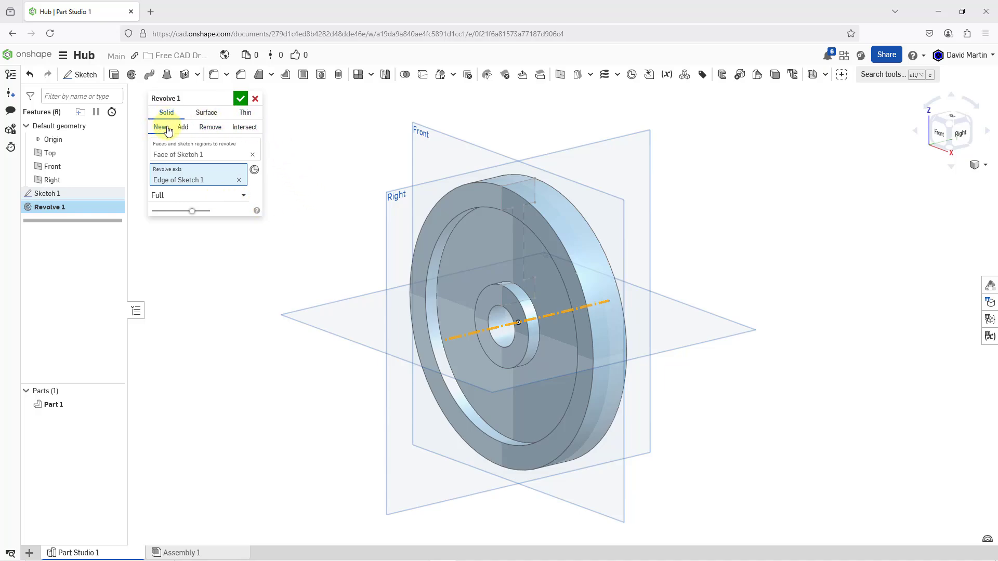
left_click(241, 98)
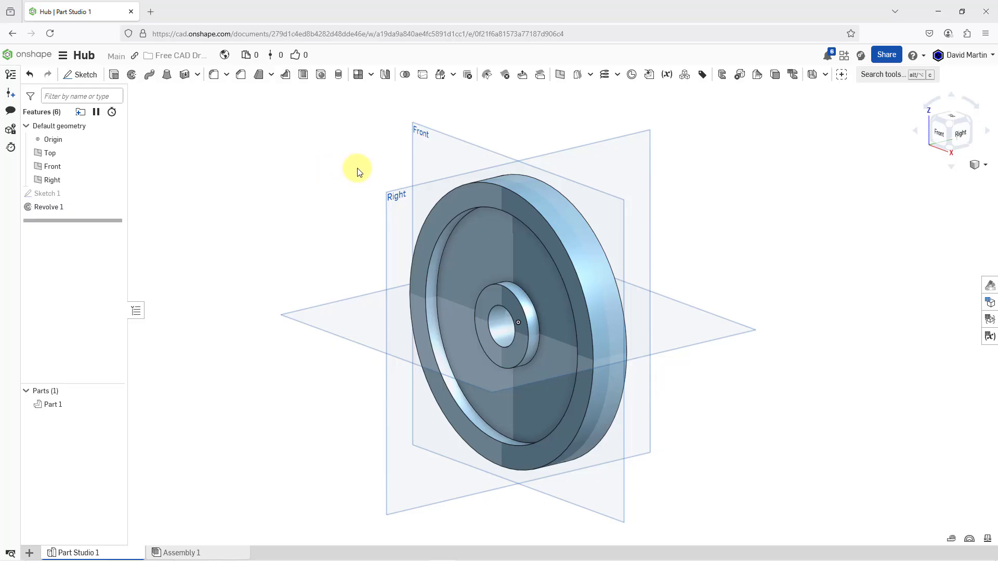
Start a new sketch on the Front plane and view it normal to the sketch plane
left_click(433, 136)
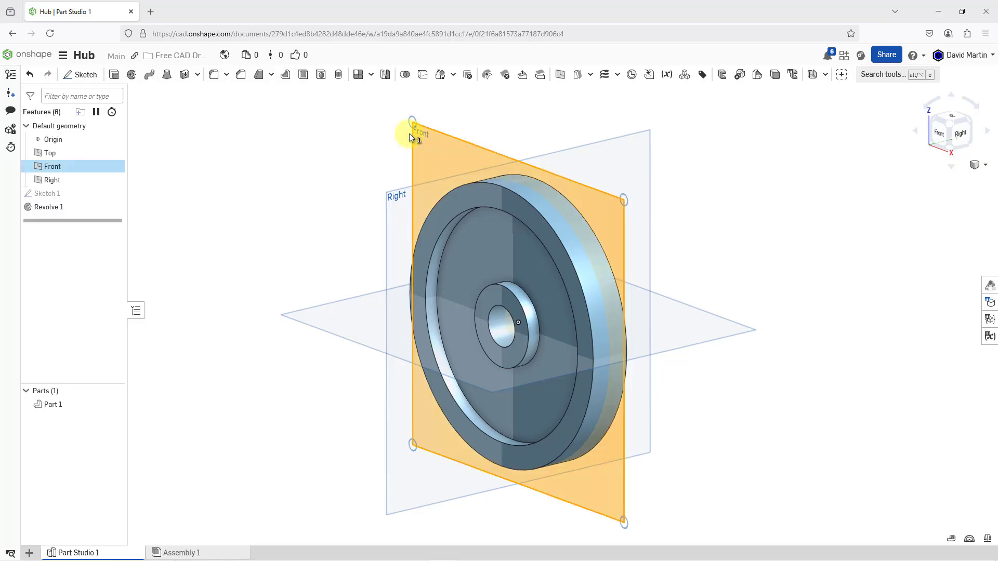
right_click(357, 125)
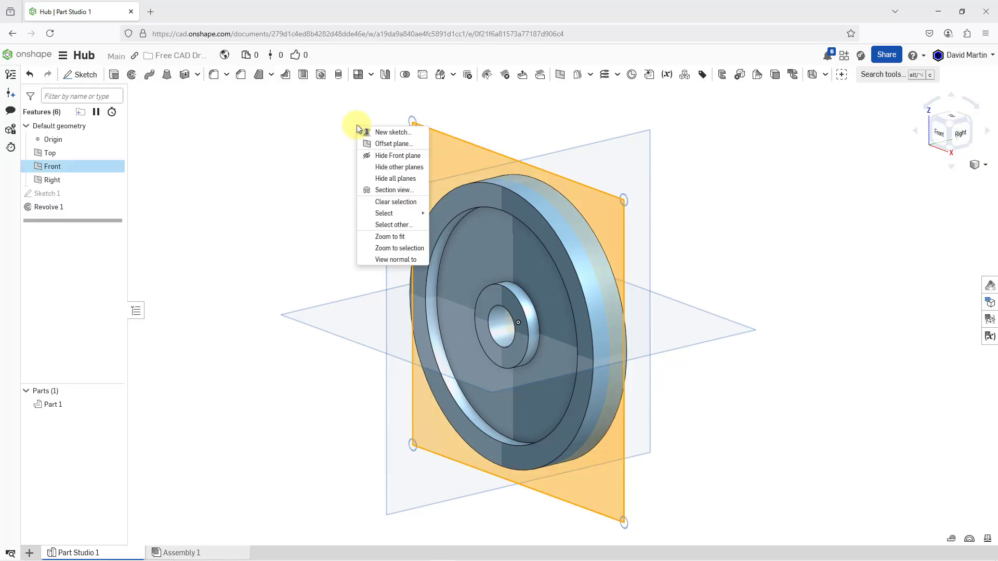
left_click(388, 133)
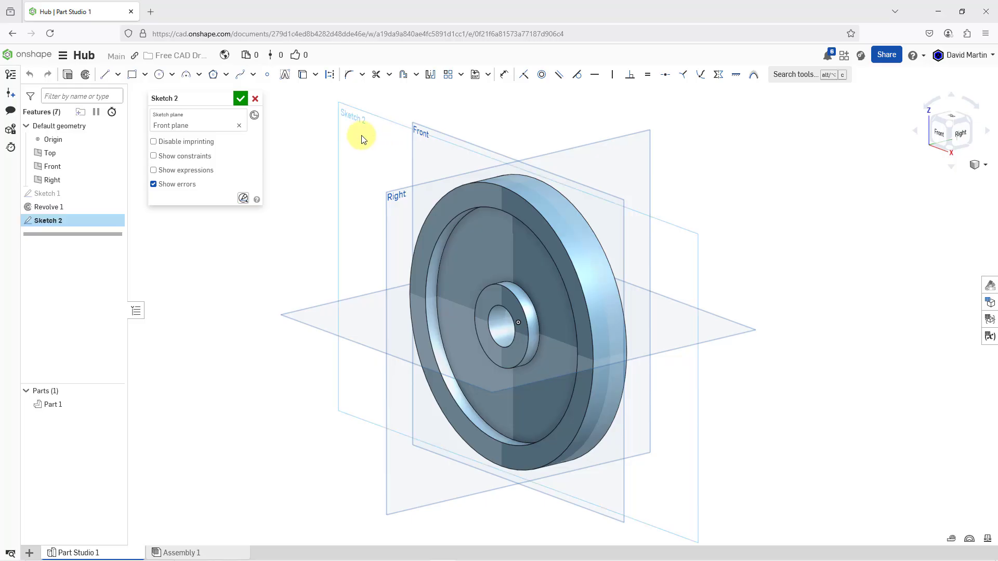
right_click(362, 138)
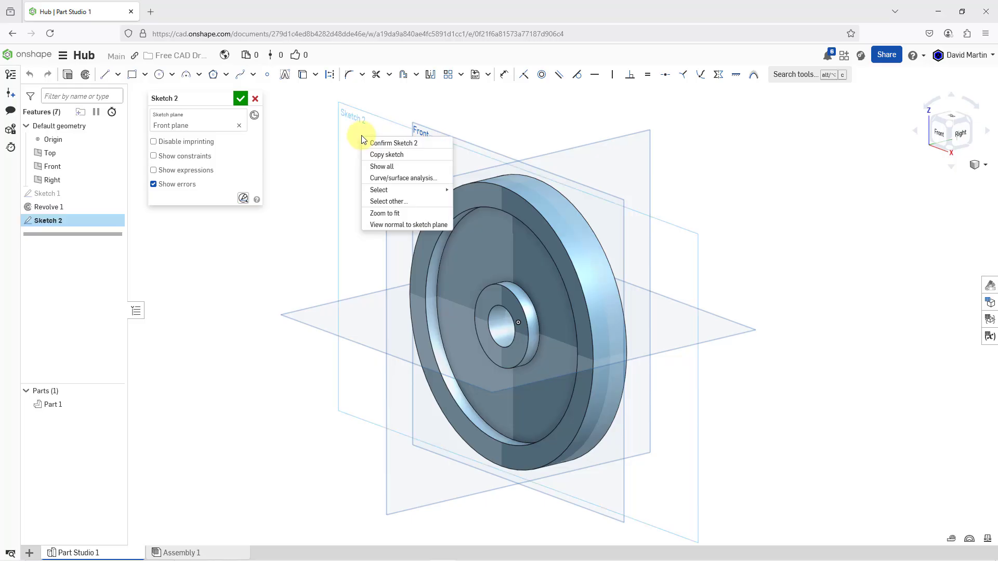
left_click(391, 225)
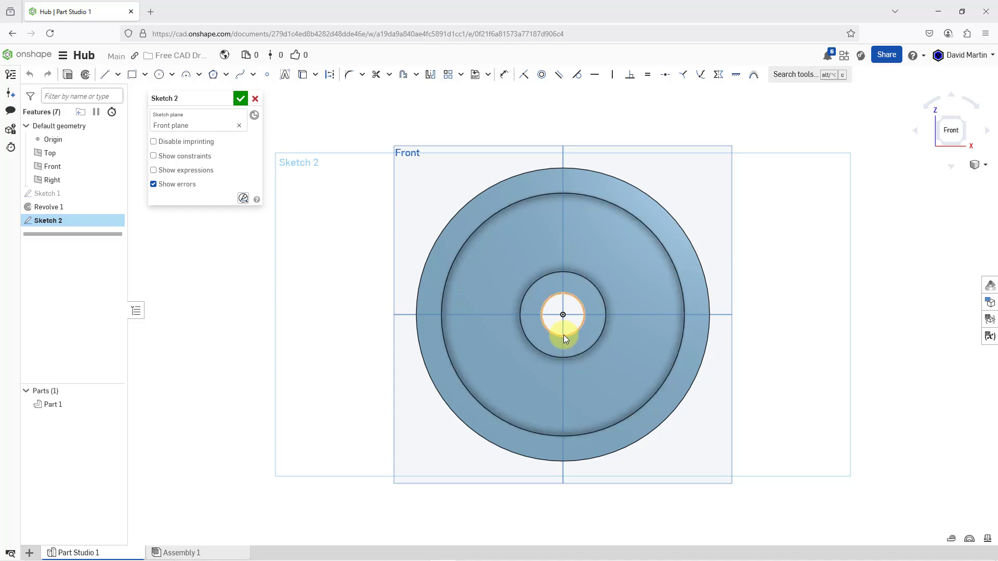
Sketch a corner rectangle about 0.2 in wide and 0.15 in high across the lowest point of the bore's edge
scroll(566, 337, "up", 5)
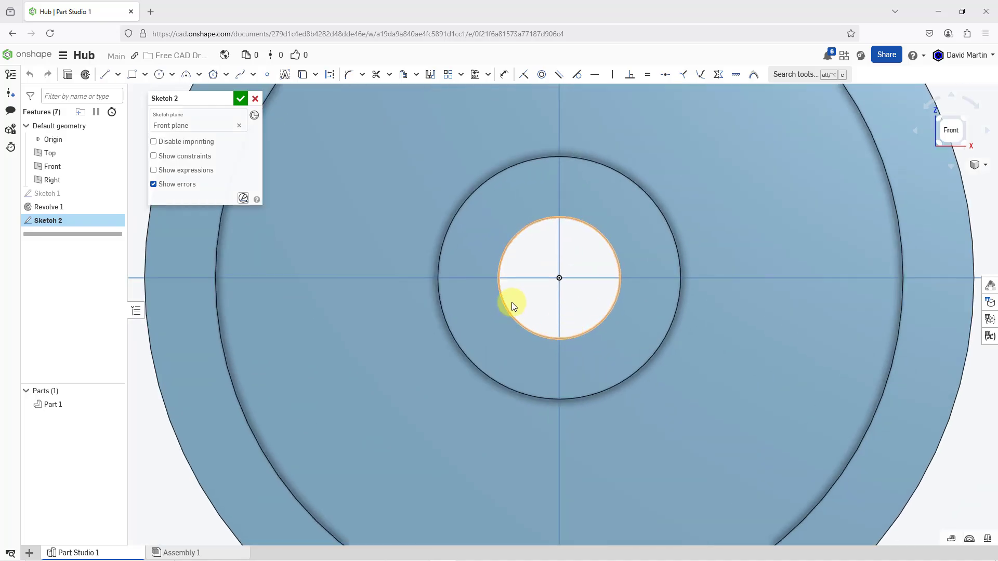
left_click(132, 78)
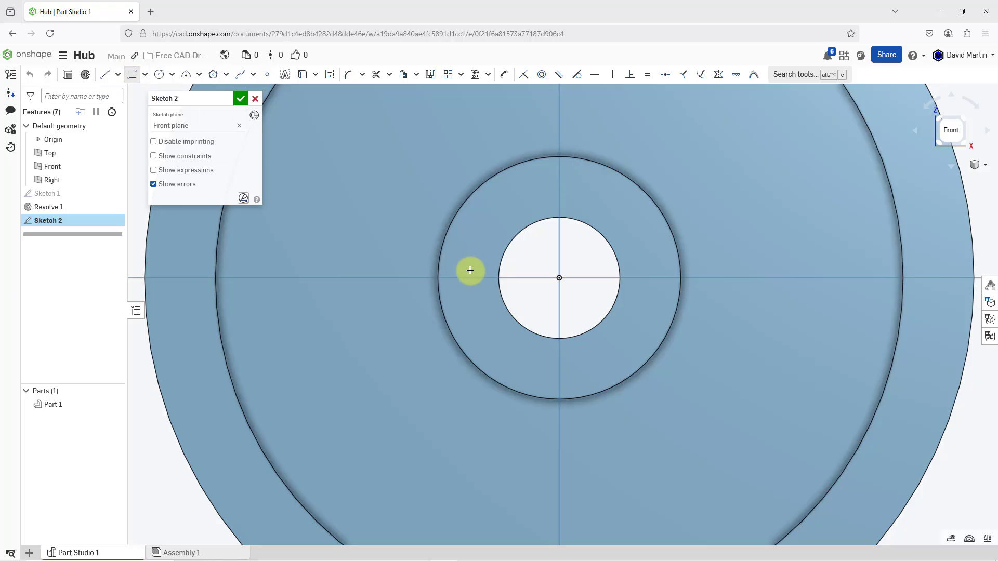
left_click(545, 331)
left_click(577, 355)
Make the rectangle's upper-left corner coincident with the bore's circular edge
scroll(575, 341, "up", 5)
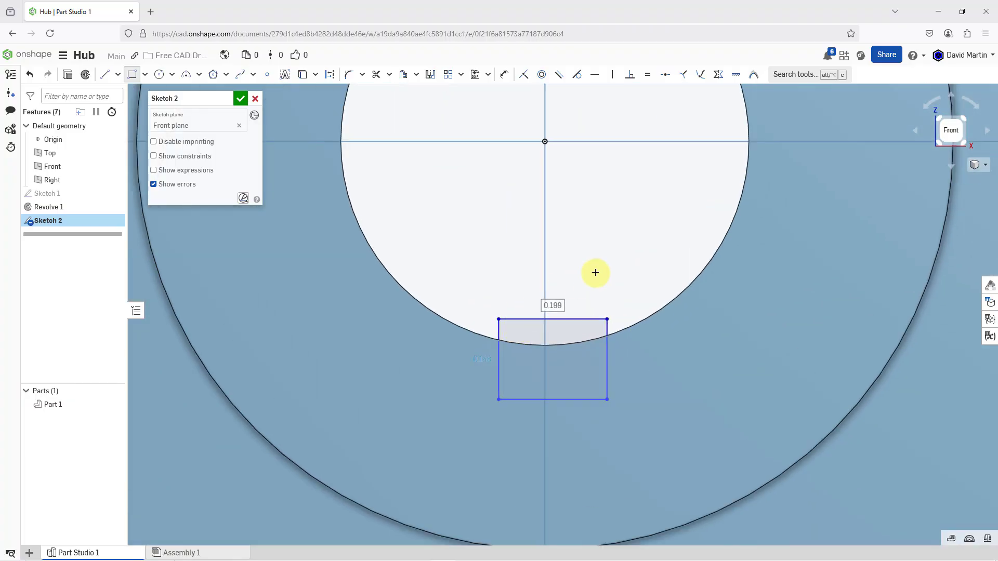
left_click(524, 77)
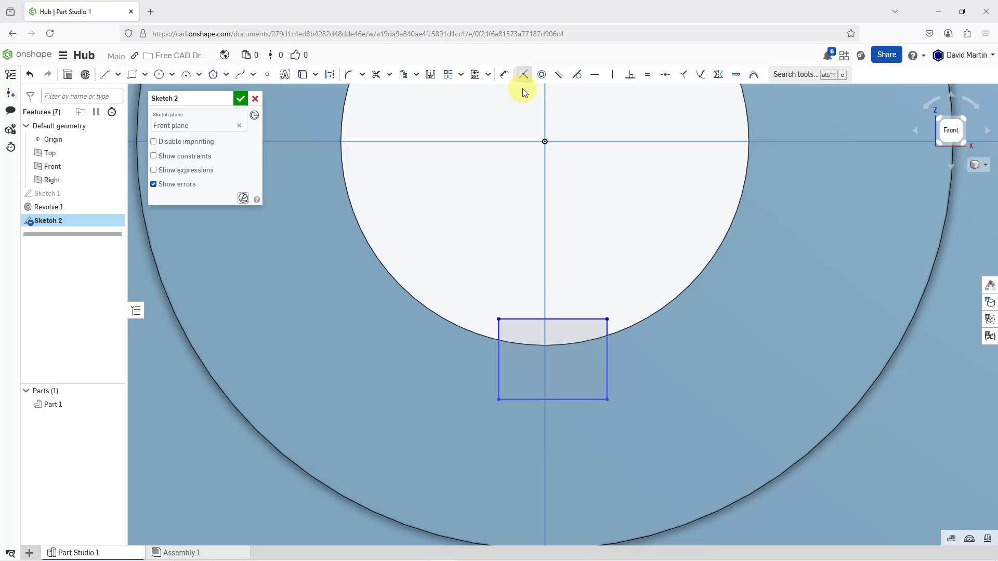
left_click(500, 319)
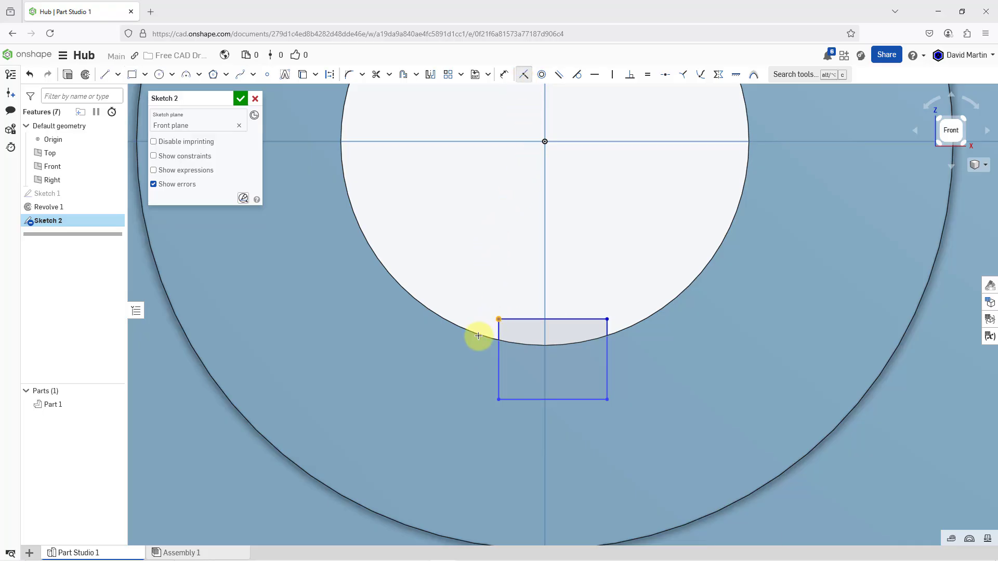
left_click(479, 312)
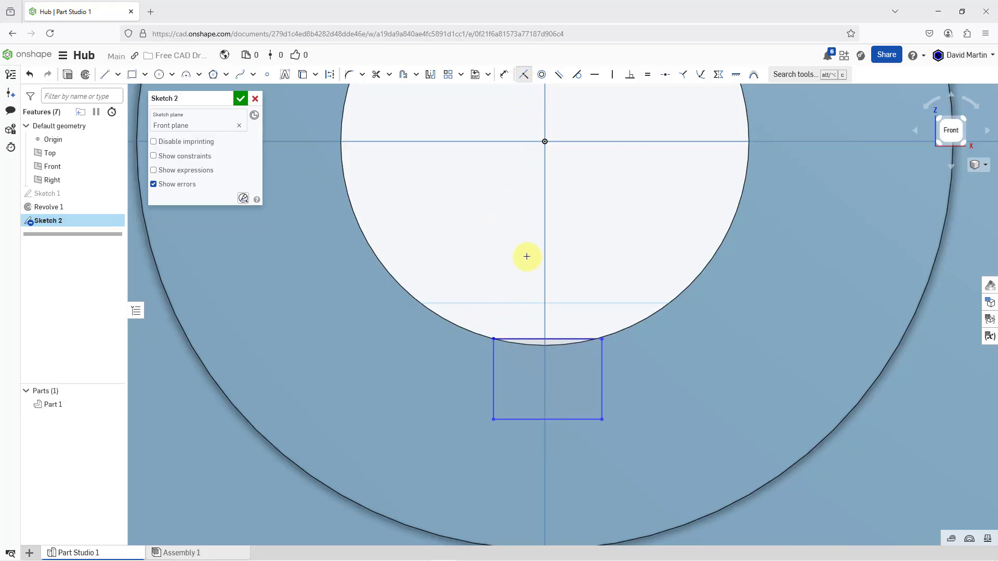
Make the rectangle's two vertical sides symmetric about the Right plane
left_click(717, 77)
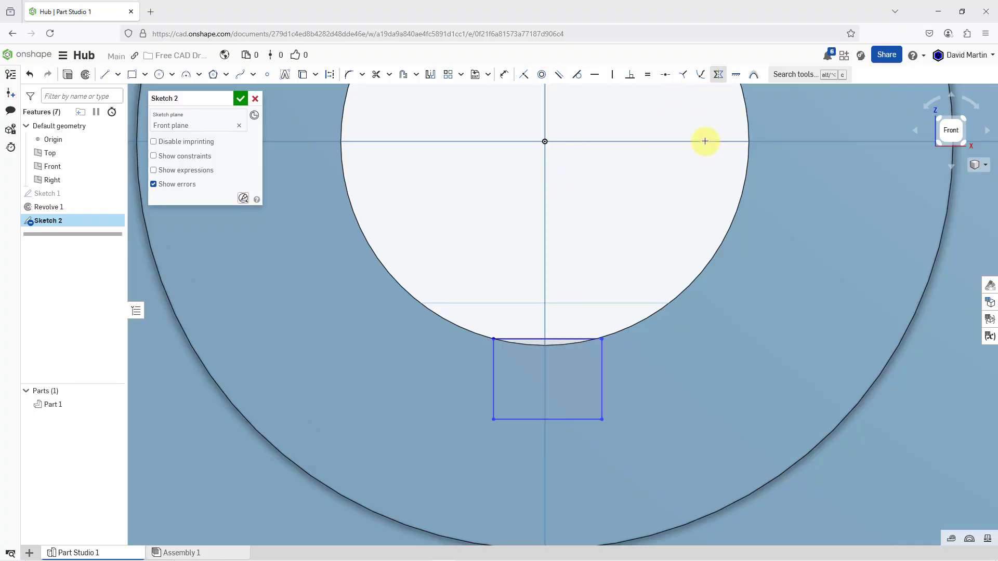
left_click(545, 222)
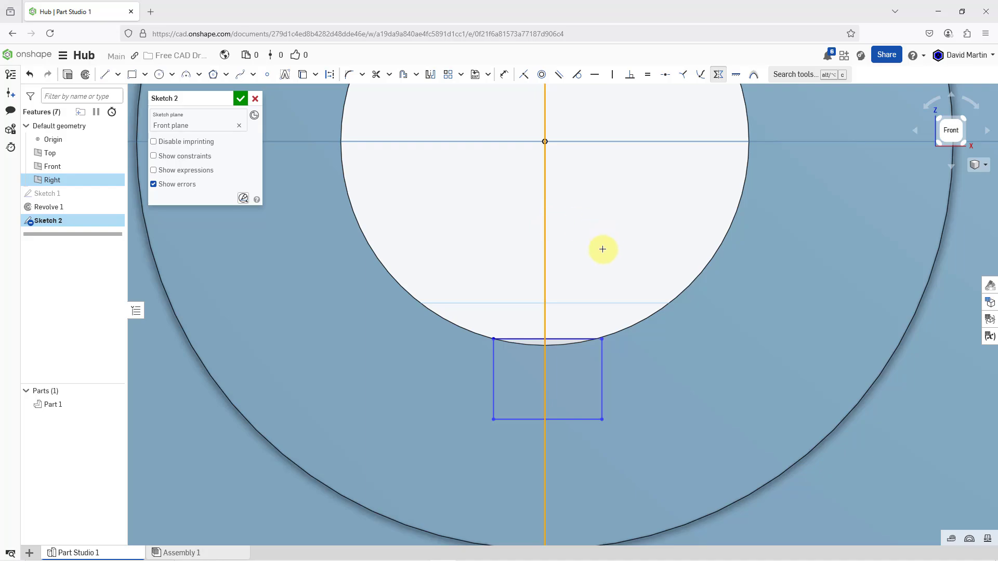
left_click(493, 376)
left_click(604, 380)
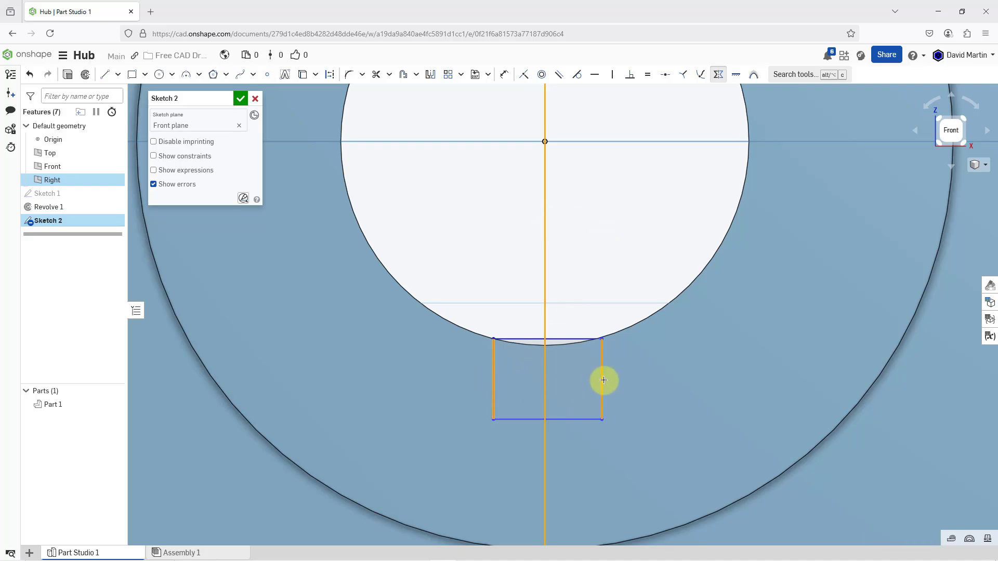
key("y")
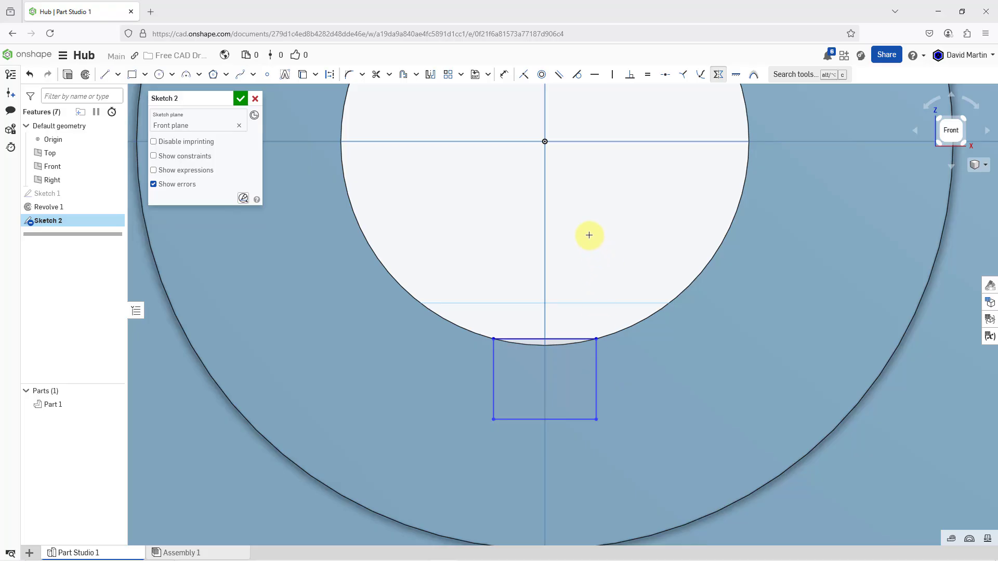
Dimension the rectangle's width as 3/16 in
left_click(504, 78)
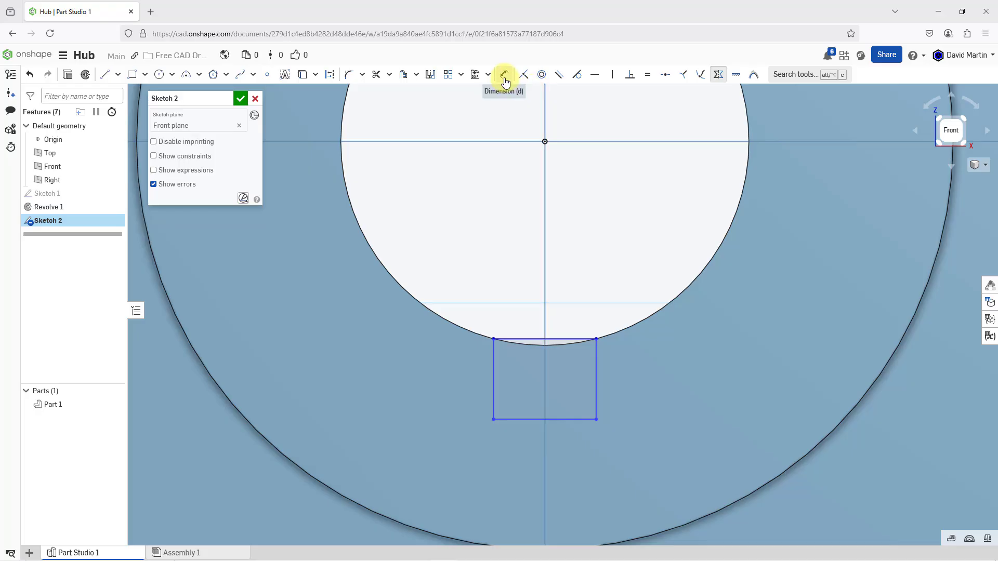
left_click(575, 420)
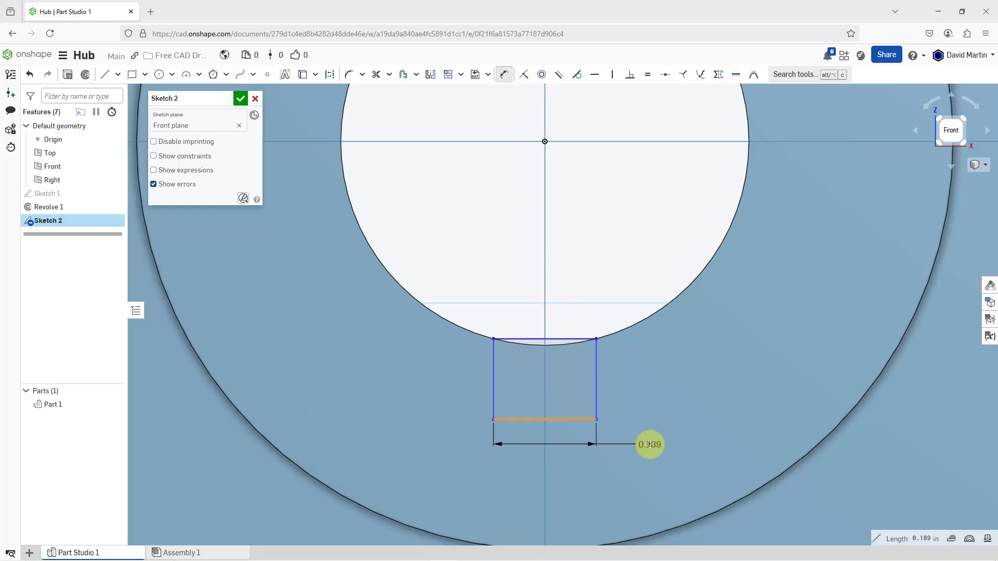
left_click(650, 444)
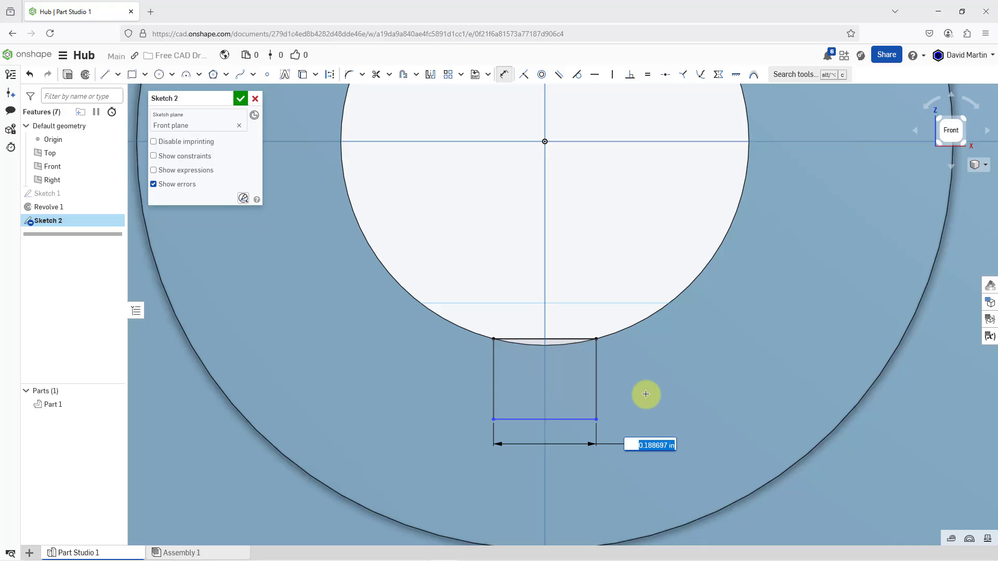
type("3/")
type("16")
key("Return")
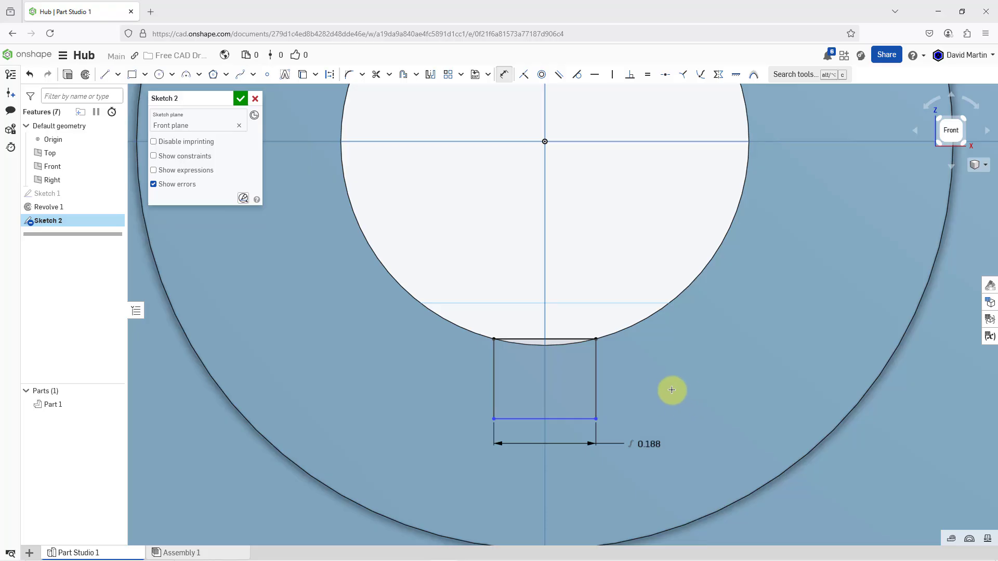
Dimension the rectangle's height as 3/32 in and finish the keyway sketch
left_click(596, 379)
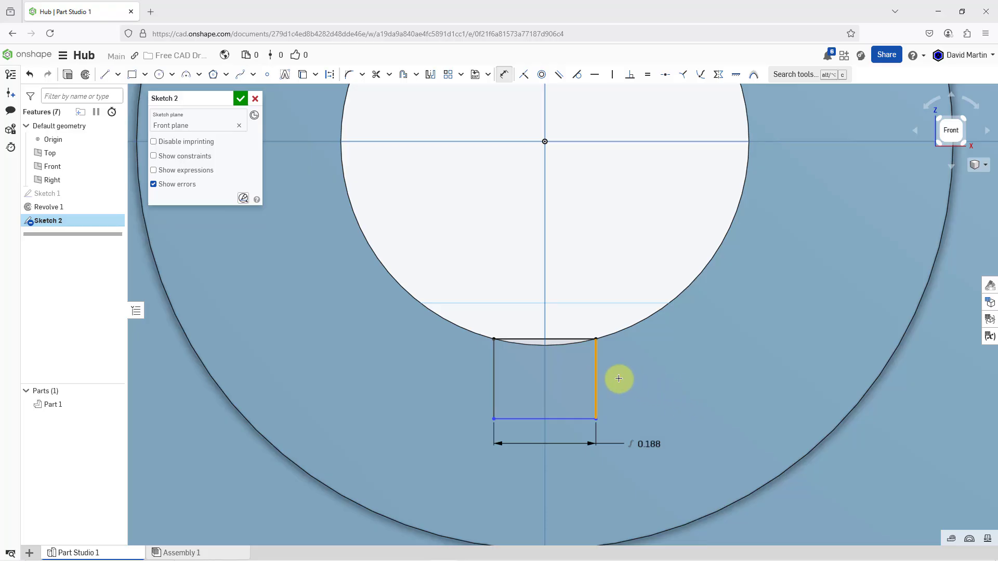
left_click(654, 378)
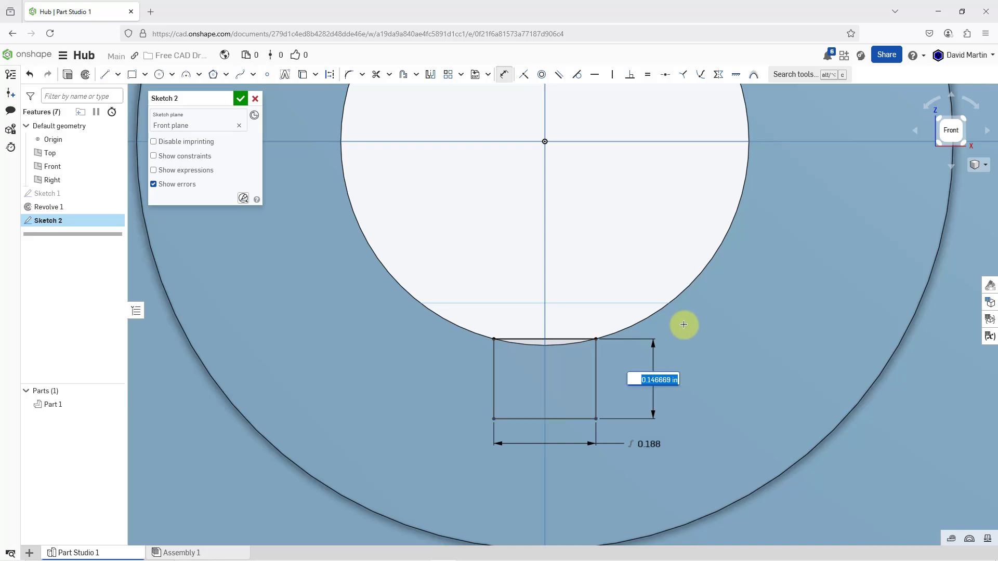
type("3/32")
key("Return")
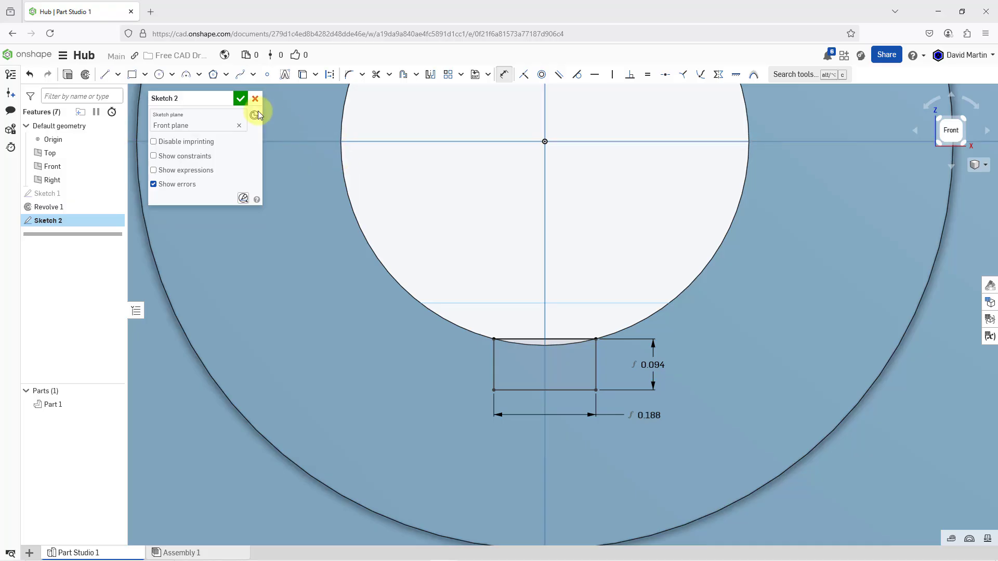
left_click(240, 99)
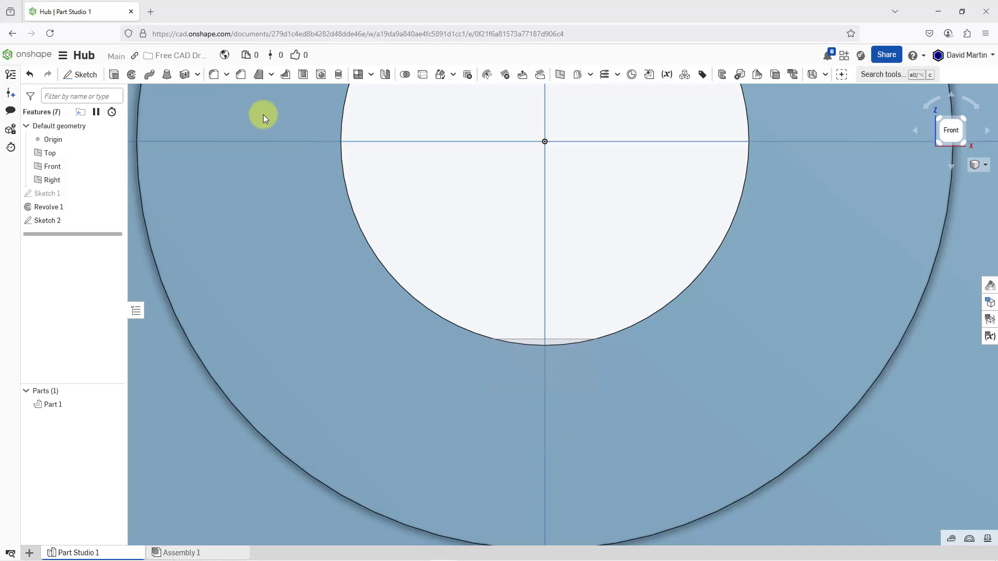
Hide the default reference planes so that only the part and the keyway sketch are shown
scroll(505, 264, "down", 5)
right_click_drag(539, 279, 501, 303)
scroll(583, 366, "down", 3)
scroll(583, 364, "down", 5)
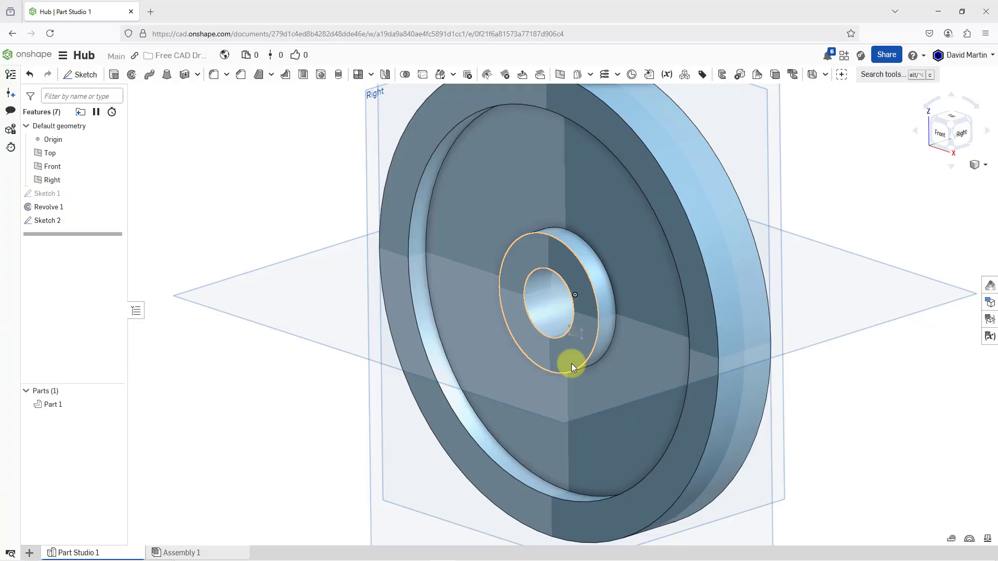
key("p")
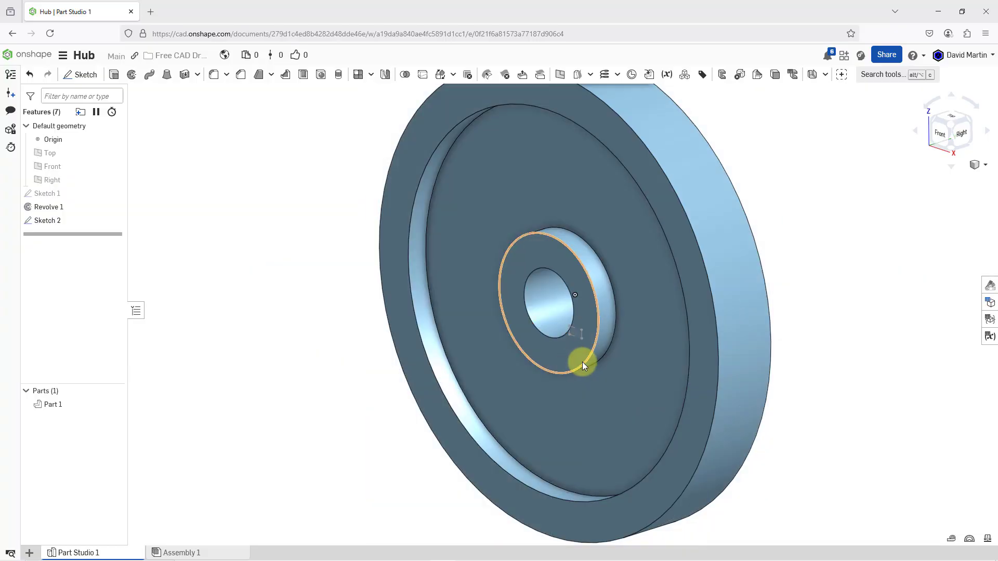
mouse_move(582, 362)
right_mouse_down()
mouse_move(584, 349)
mouse_move(601, 355)
mouse_move(581, 354)
right_mouse_up()
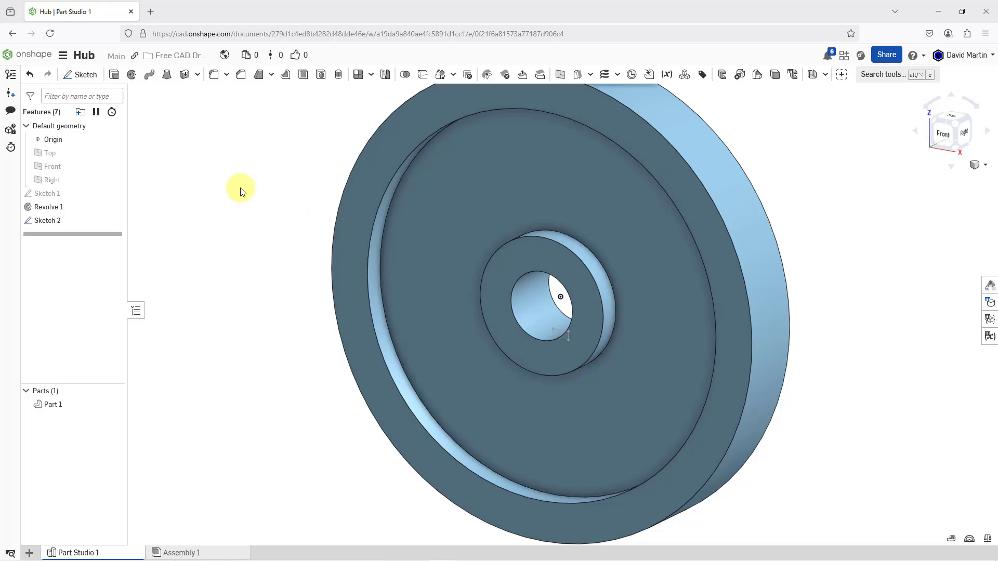
Cut the keyway by extruding the sketched rectangle with Remove, Through all, plus a second end position also set to Through all
left_click(115, 78)
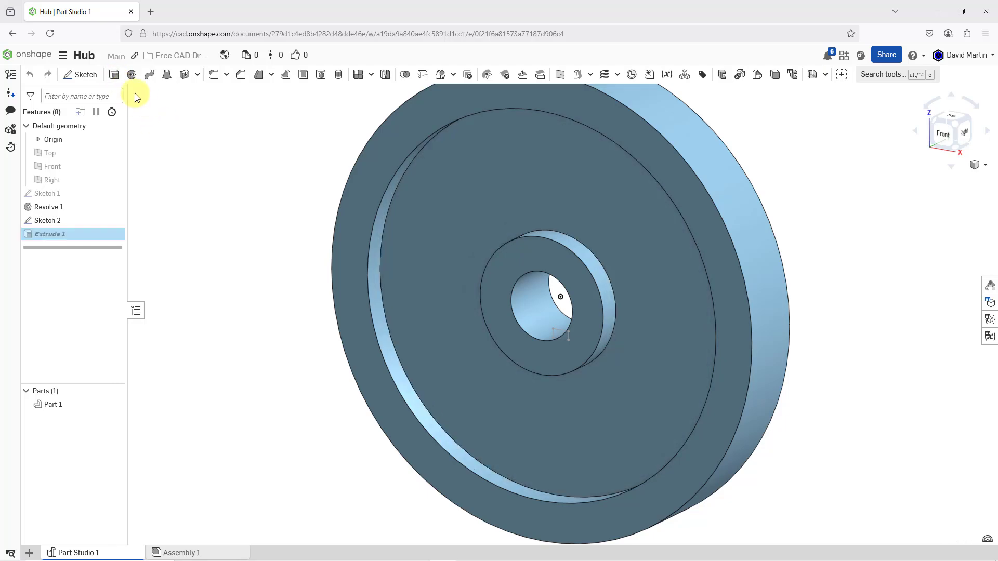
left_click(560, 336)
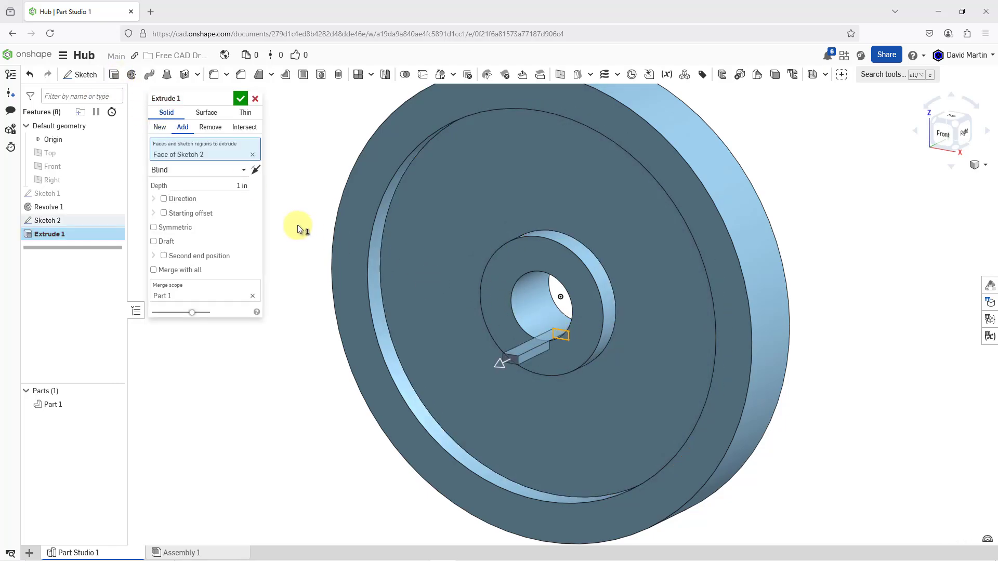
left_click(206, 130)
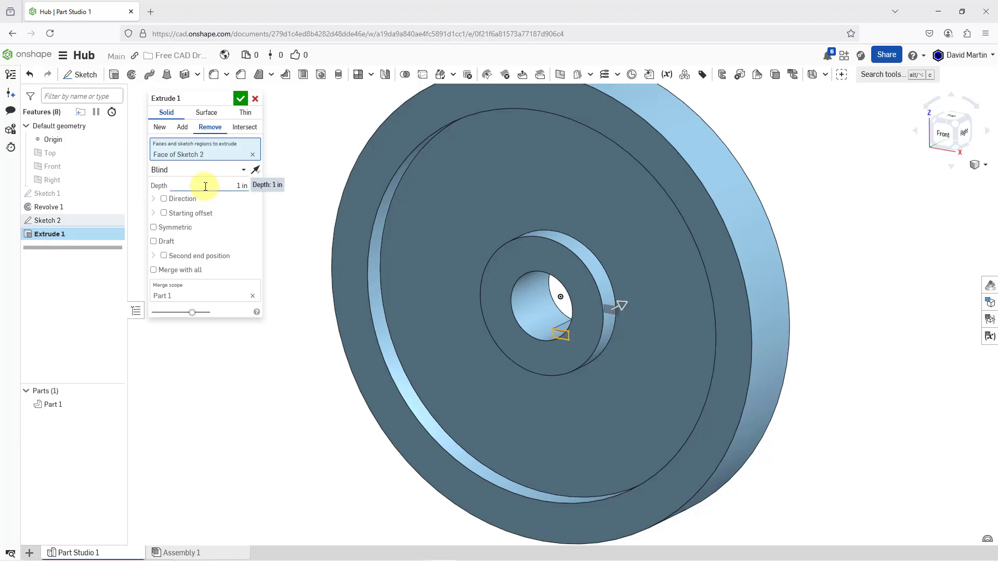
left_click(239, 170)
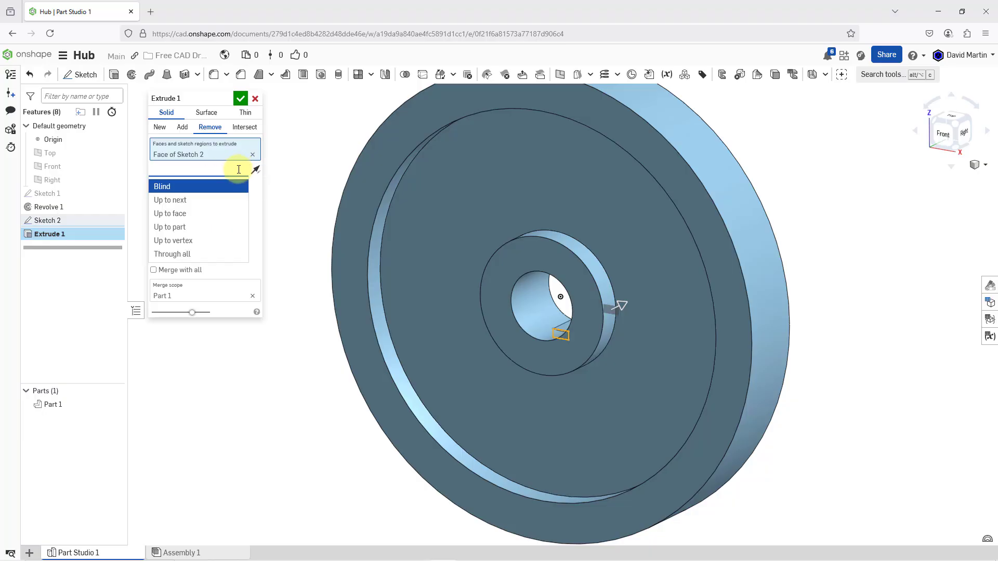
left_click(187, 254)
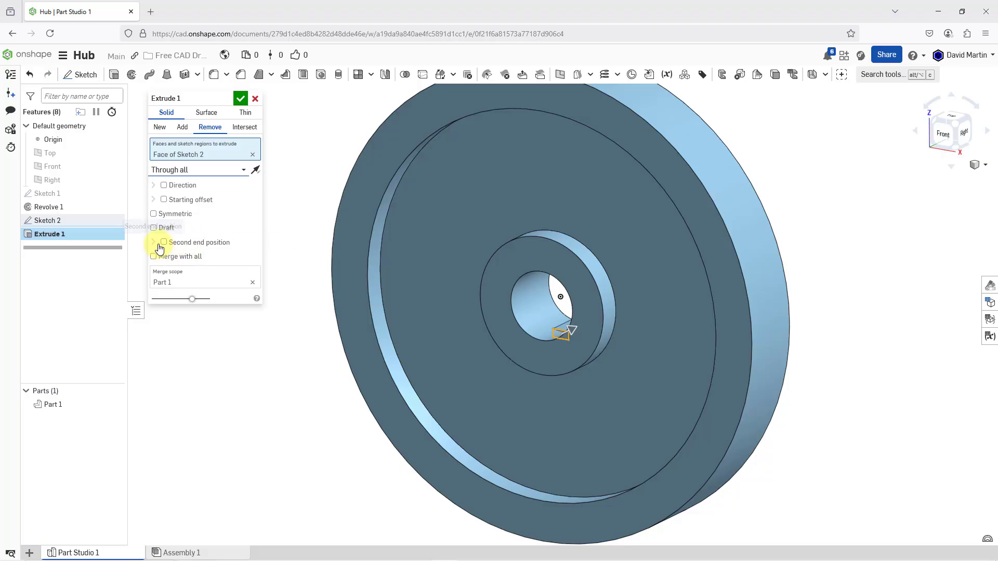
left_click(164, 243)
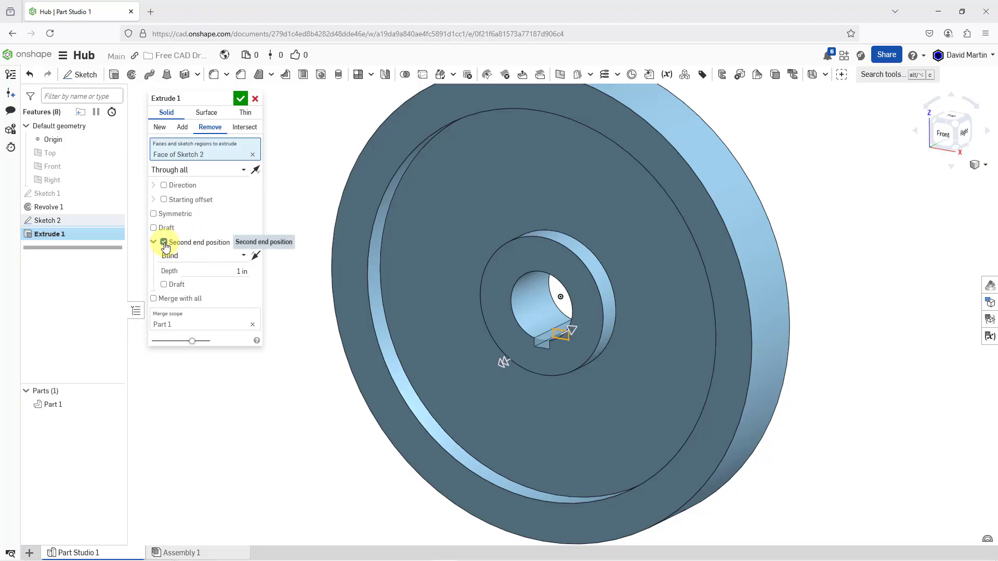
left_click(214, 259)
left_click(197, 339)
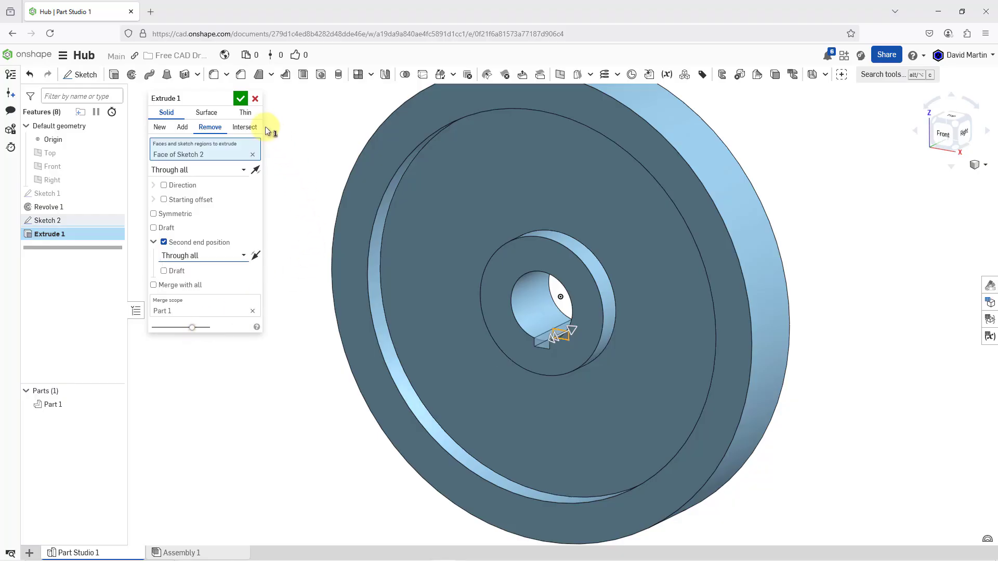
left_click(239, 98)
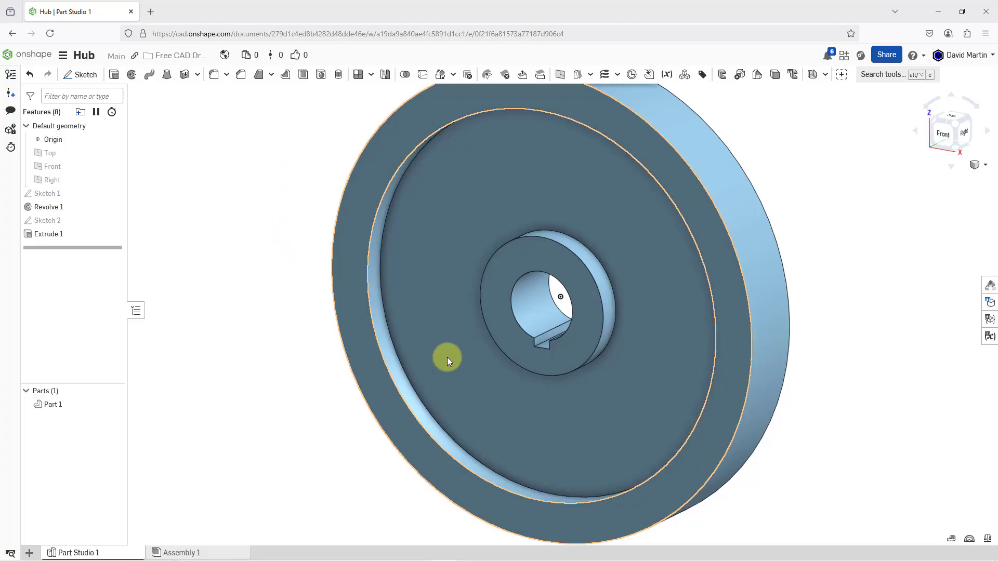
Start a neutral-plane draft using the front rim face, with the recess's outer wall and the central boss's side face as entities to draft
scroll(477, 365, "down", 3)
scroll(474, 363, "up", 2)
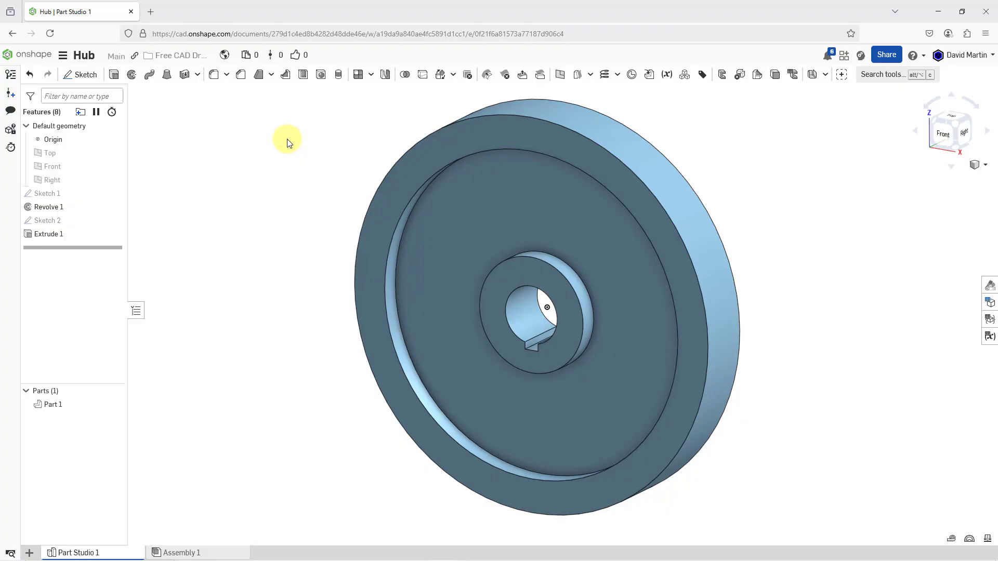
right_click_drag(289, 141, 504, 181)
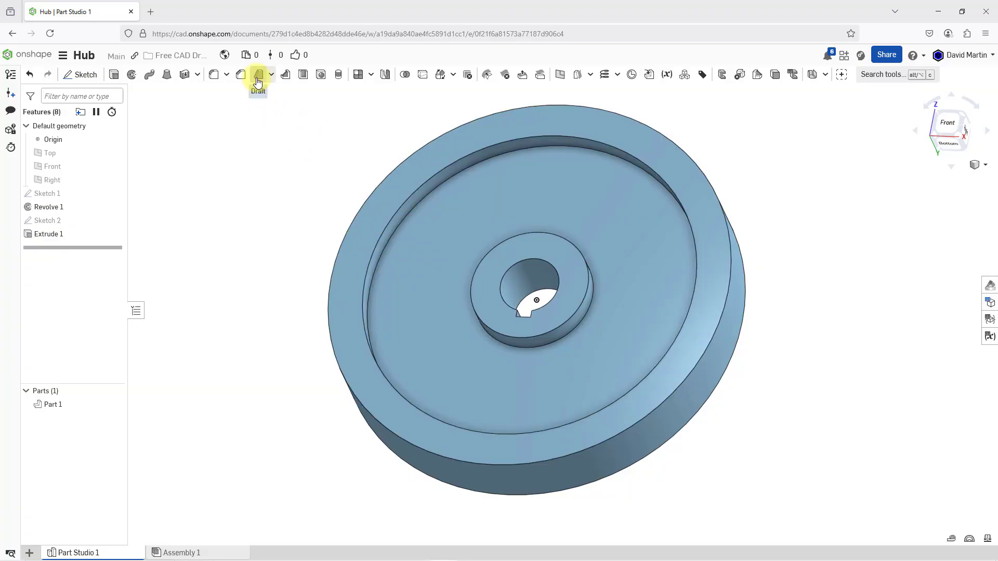
left_click(258, 78)
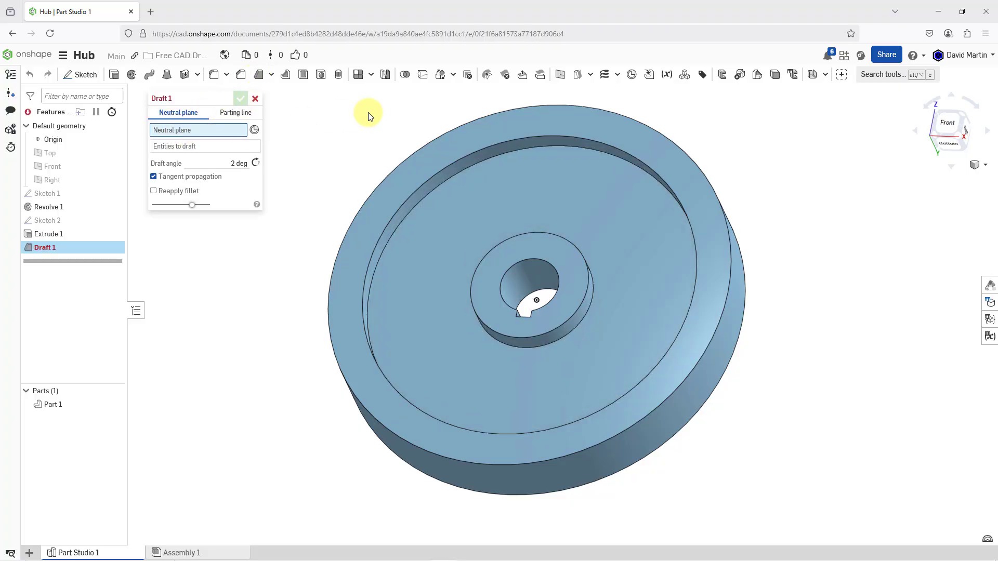
left_click(536, 128)
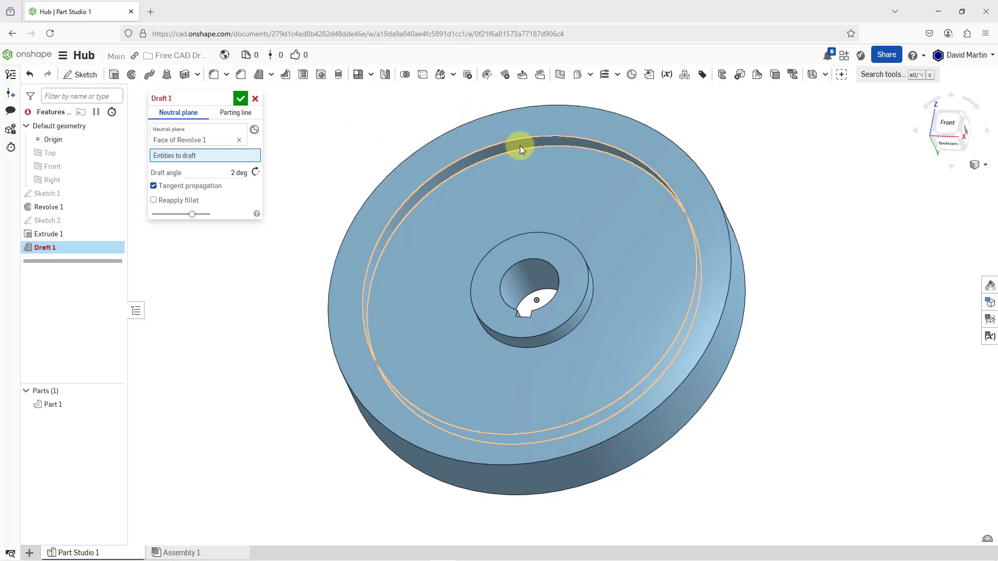
left_click(520, 146)
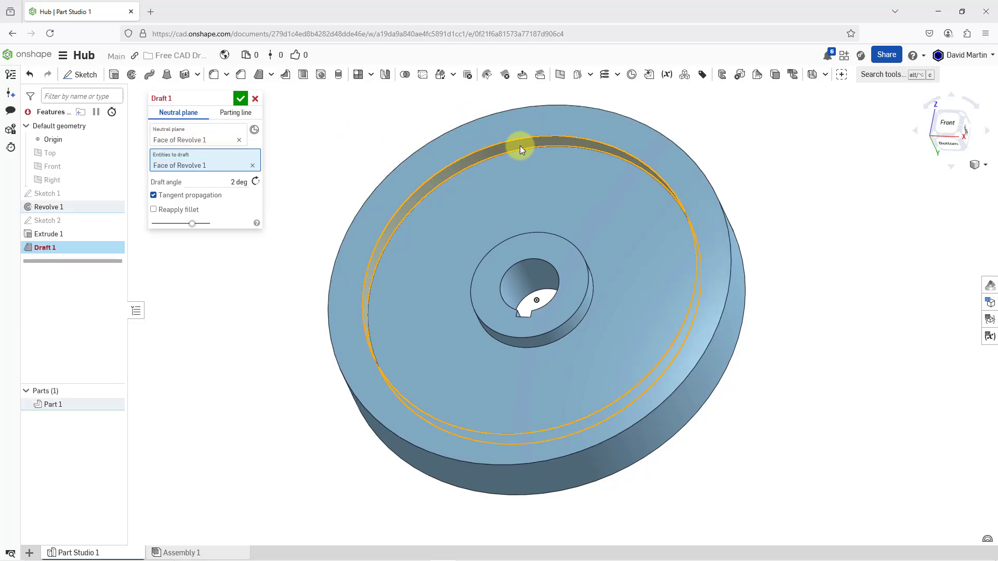
left_click(535, 345)
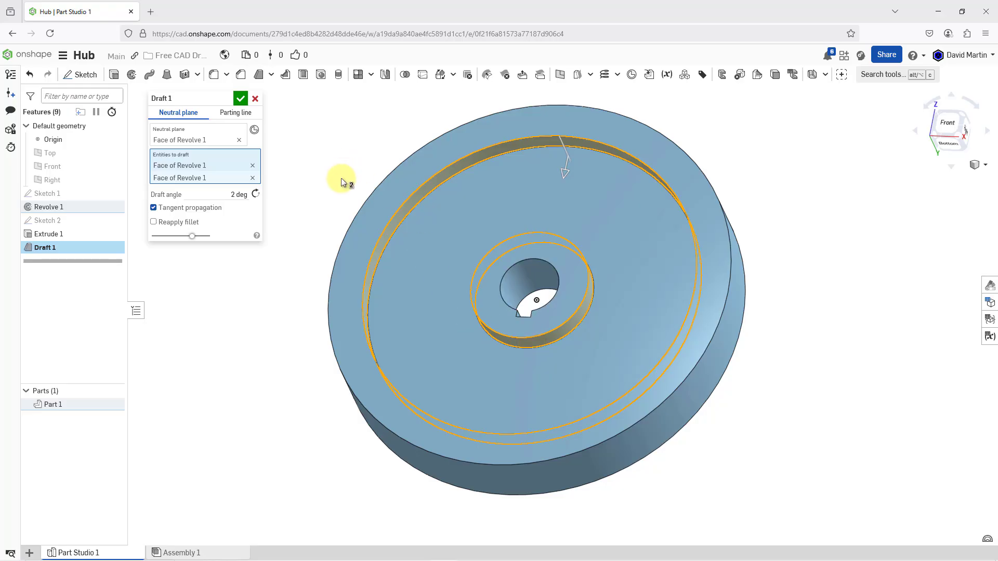
Try a draft angle of 25 degrees on the front recess wall and boss side
left_click(232, 195)
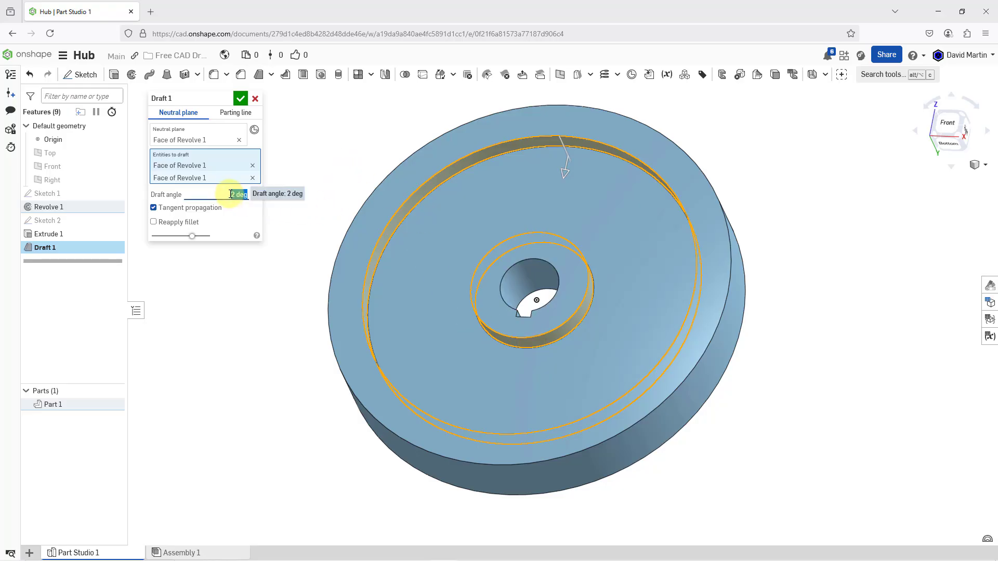
type("5")
key("Return")
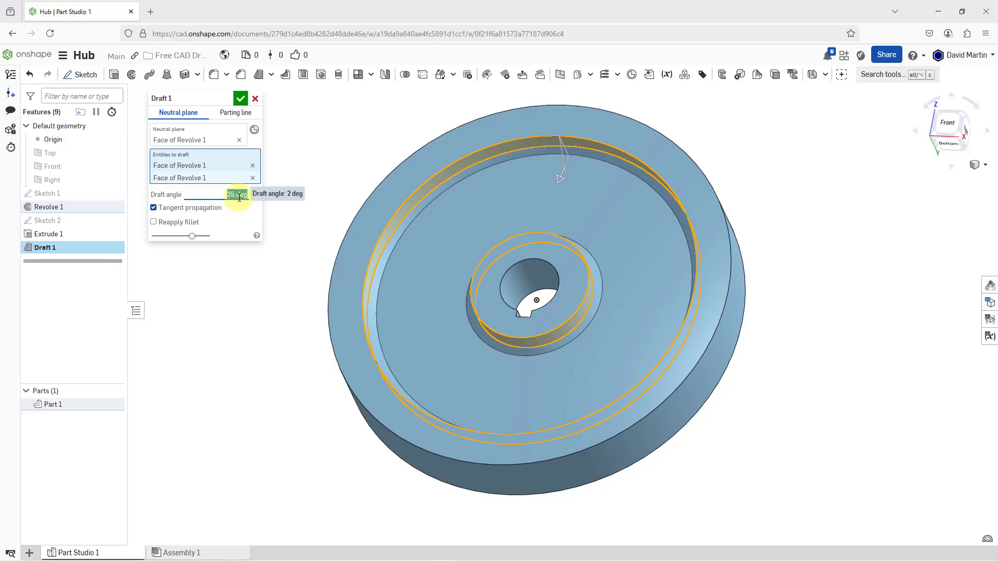
right_click_drag(475, 232, 387, 204)
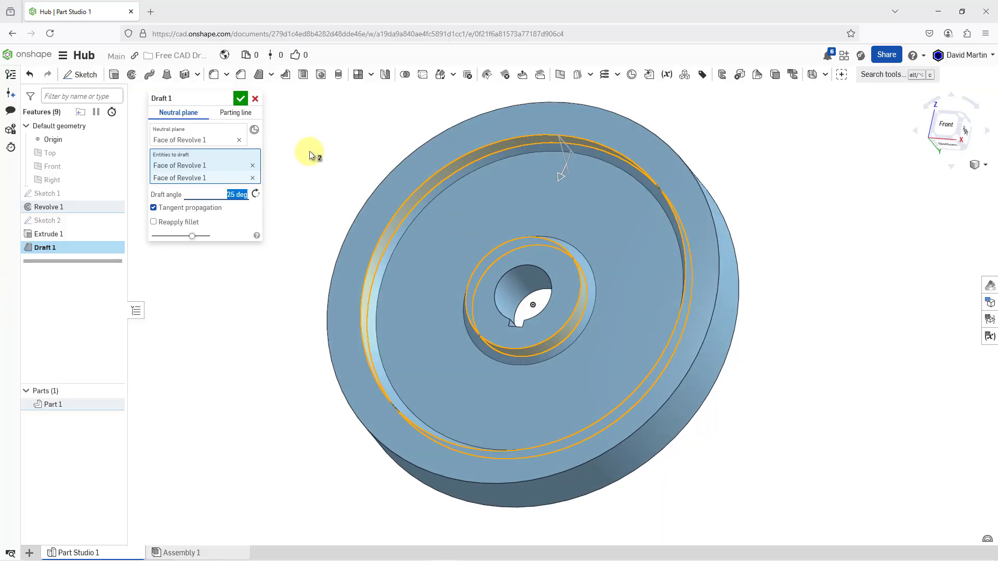
Set the front draft angle to 5 degrees and accept the draft
type("5")
key("Return")
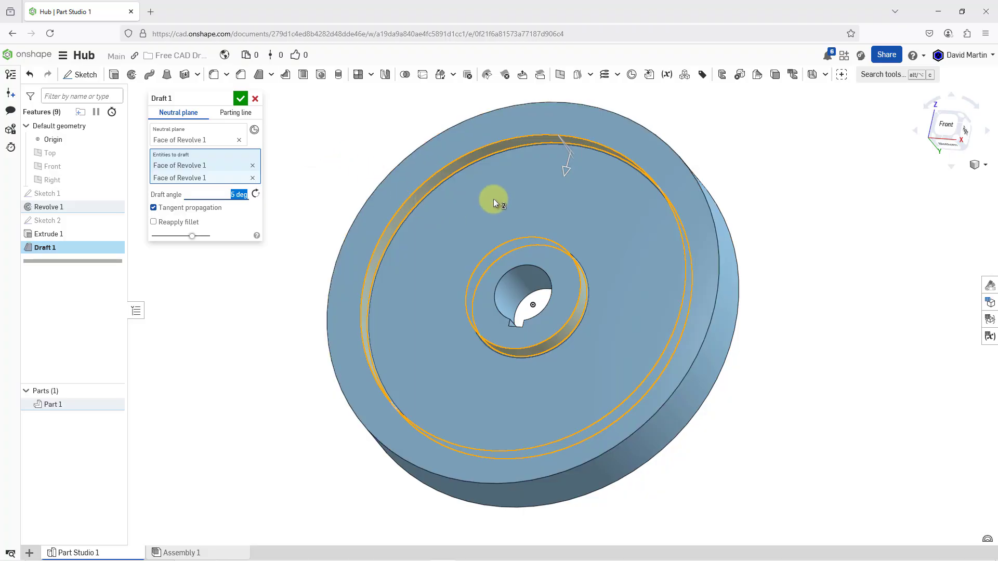
left_click(239, 99)
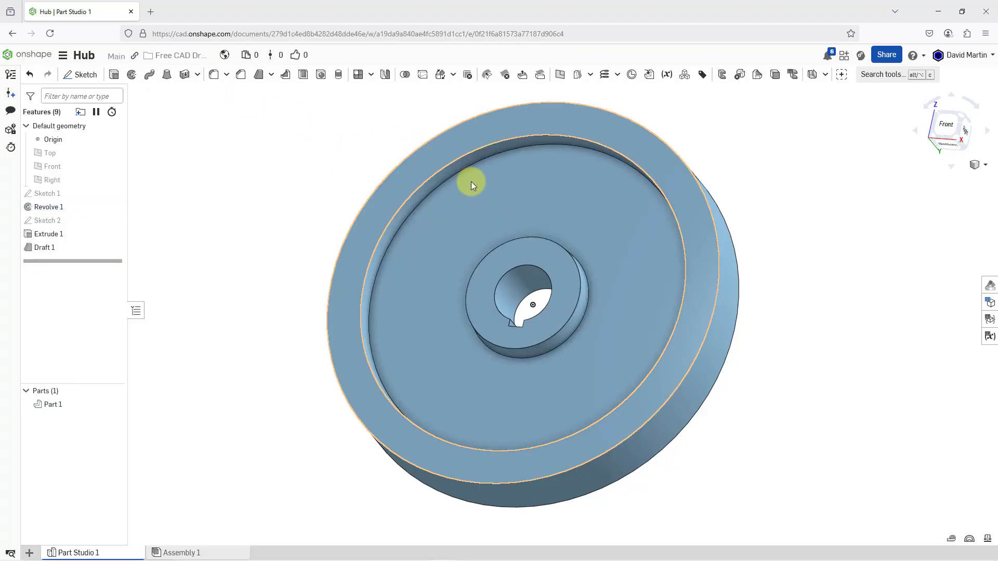
Draft the back side's recess wall and central boss side by 5 degrees, using the back rim face as the neutral plane
right_click_drag(471, 182, 372, 207)
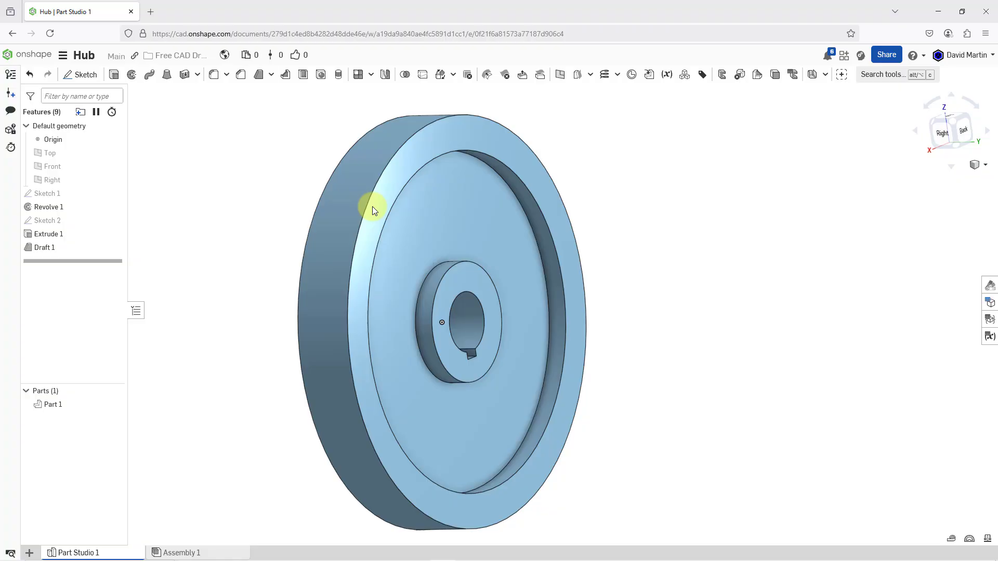
left_click(259, 78)
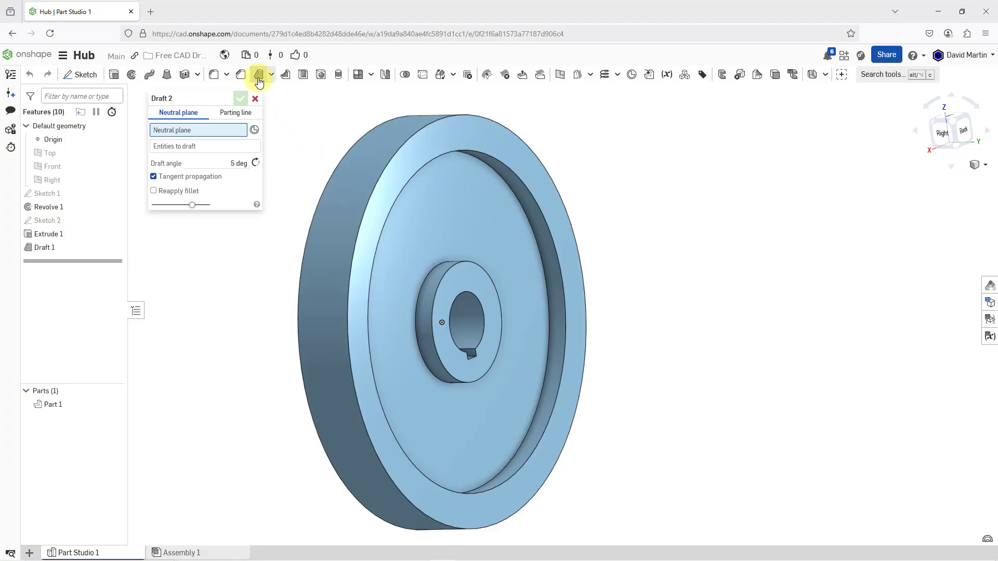
left_click(459, 133)
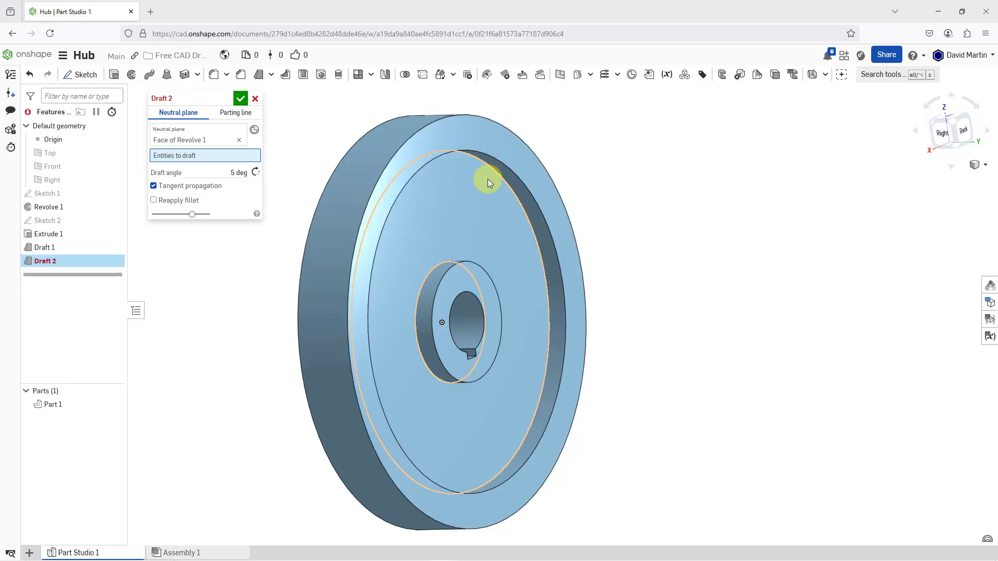
left_click(498, 168)
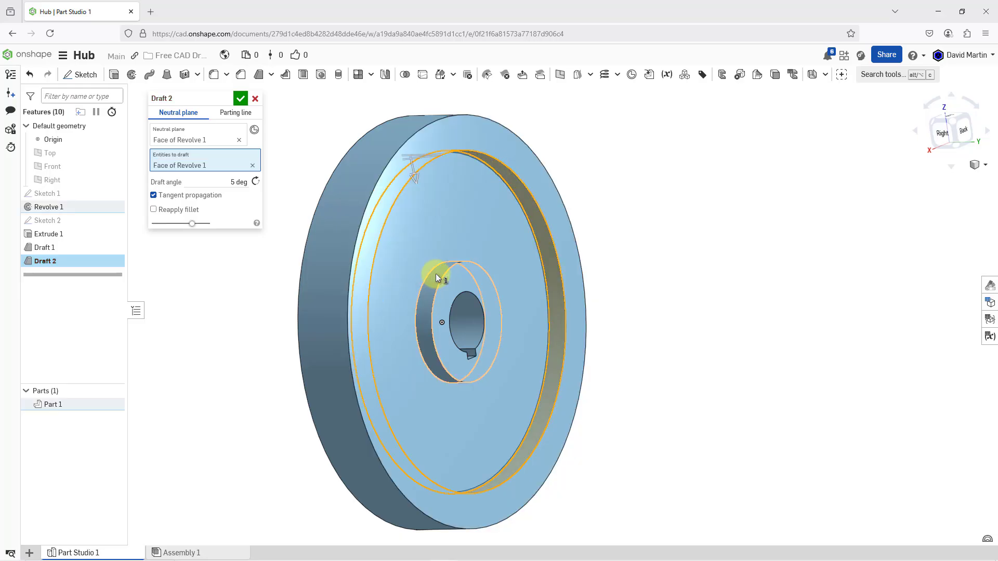
left_click(439, 273)
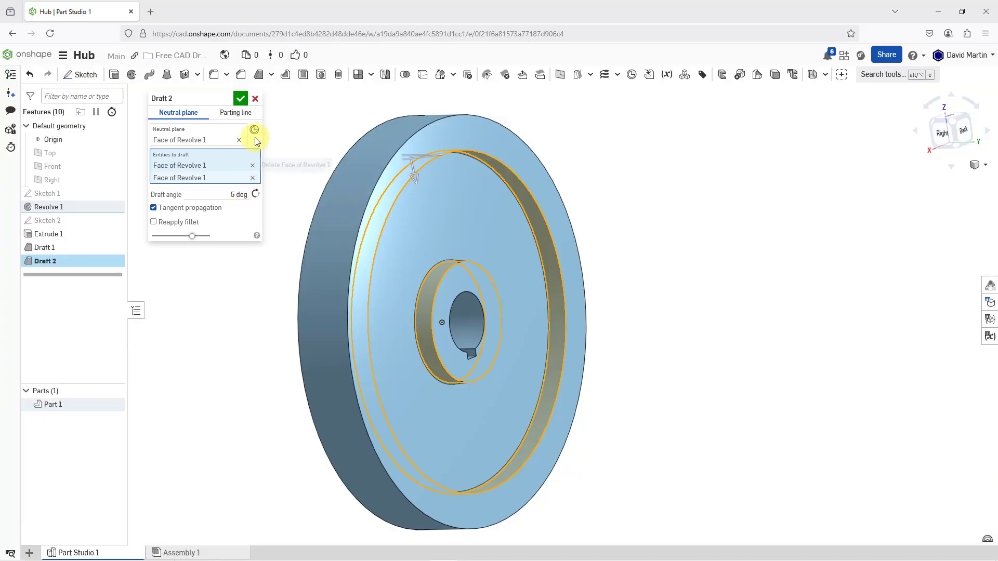
left_click(240, 100)
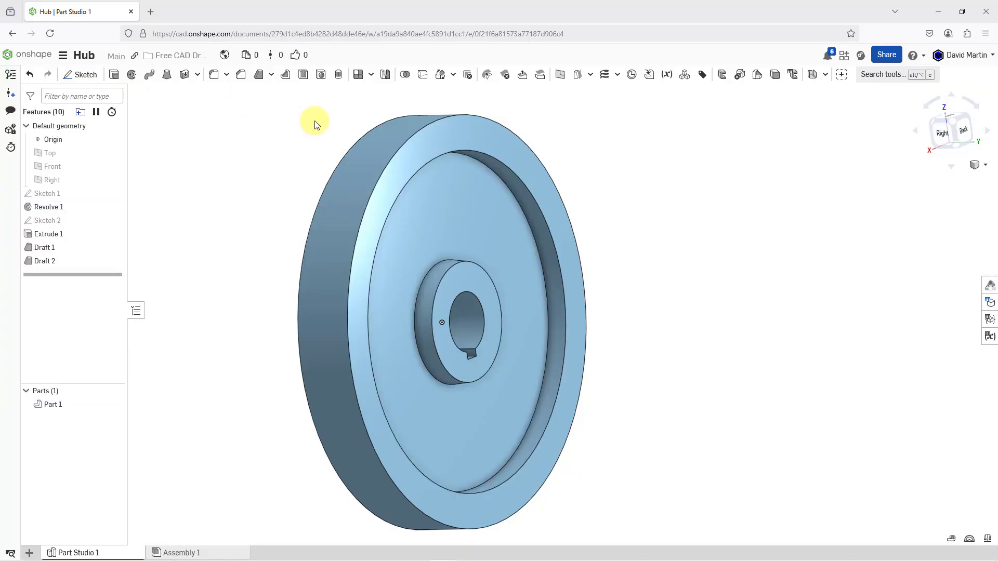
right_click_drag(321, 131, 411, 130)
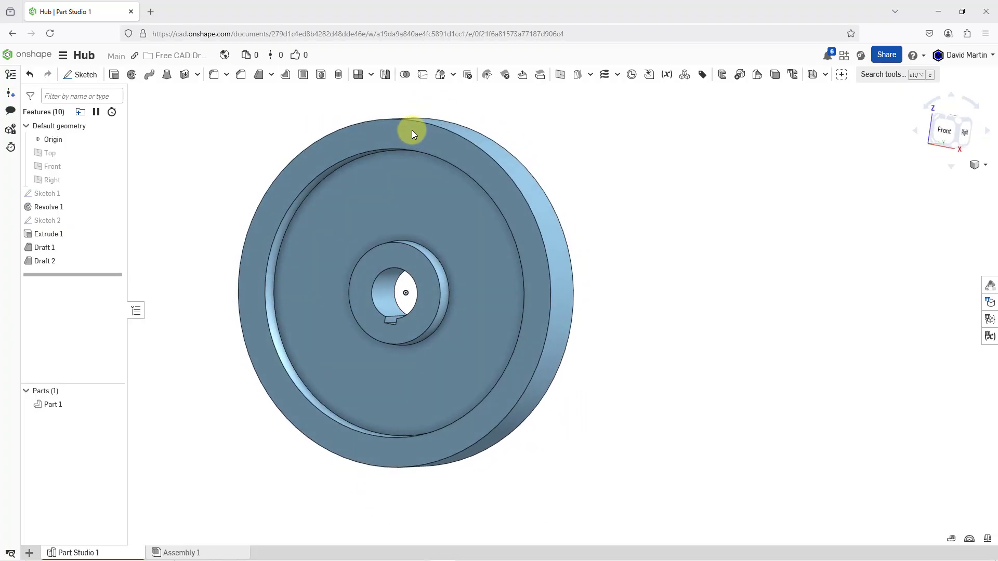
scroll(258, 208, "up", 2)
mouse_move(258, 208)
right_mouse_down()
mouse_move(403, 203)
mouse_move(386, 192)
mouse_move(411, 192)
mouse_move(400, 214)
right_mouse_up()
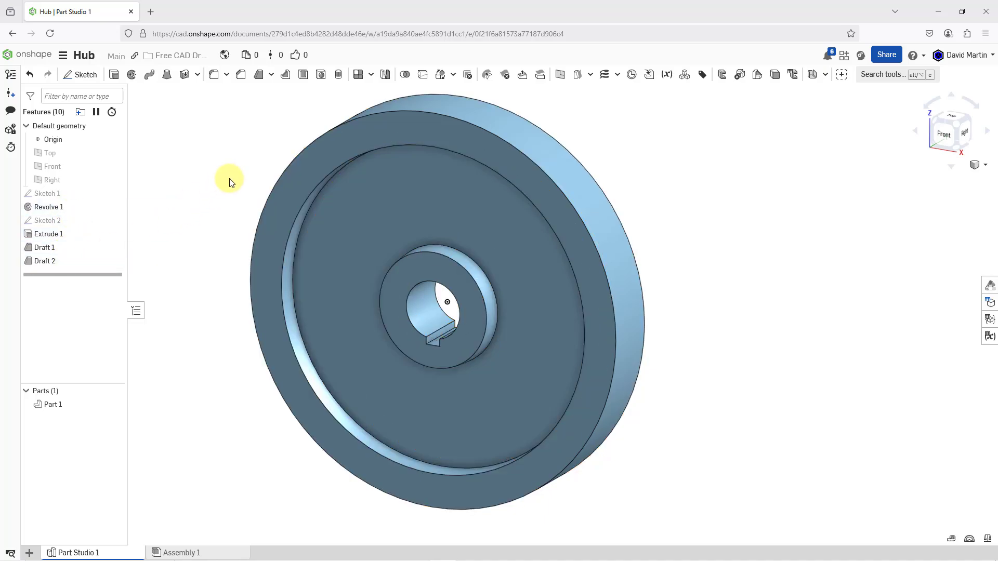
middle_click_drag(234, 187, 304, 201)
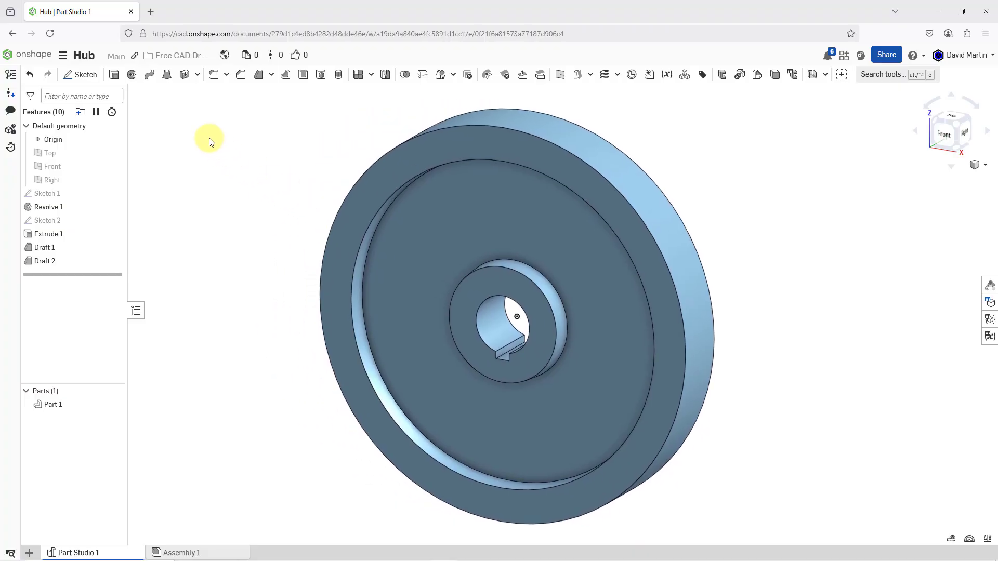